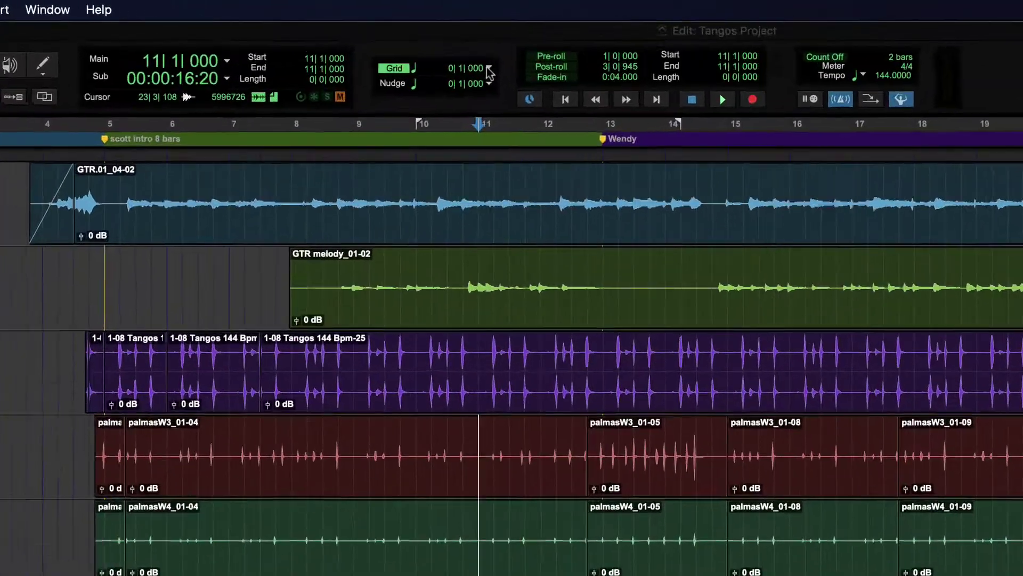
Make the grid follow the main time scale after trying minutes-and-seconds and bars-and-beats grids.
{"action": "left_click", "coordinate": [489, 70]}
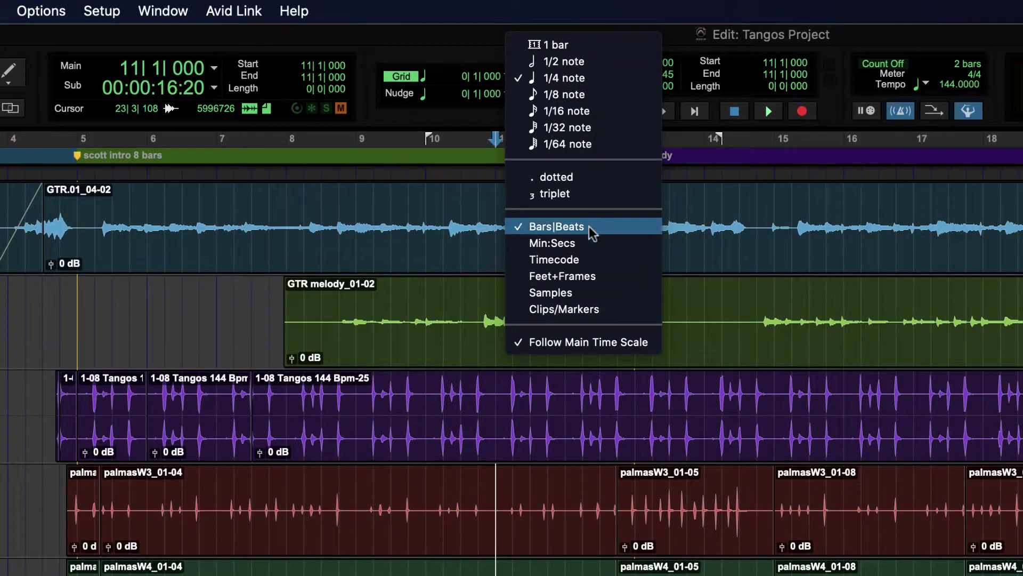
{"action": "left_click", "coordinate": [587, 243]}
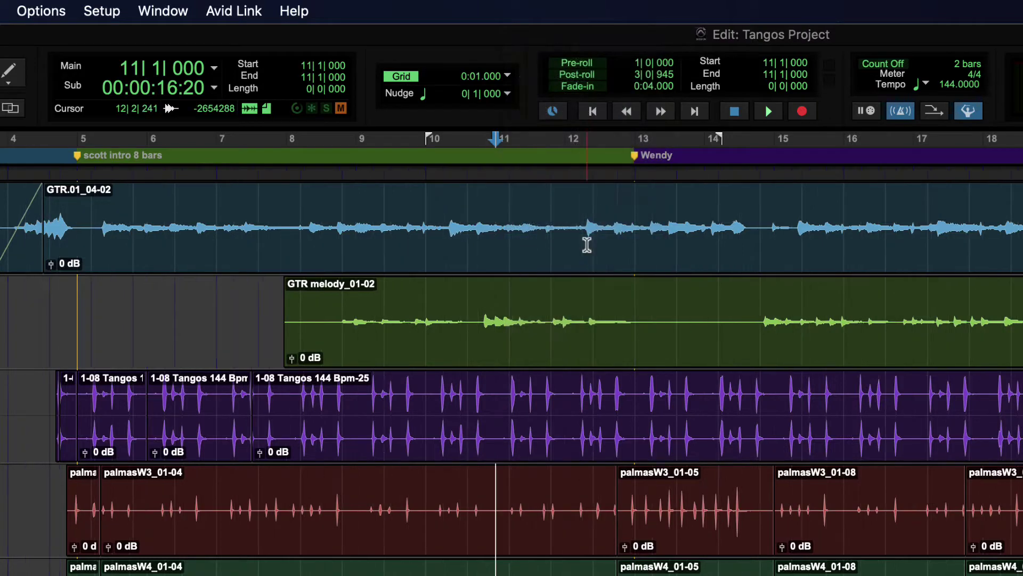
{"action": "left_click", "coordinate": [506, 76]}
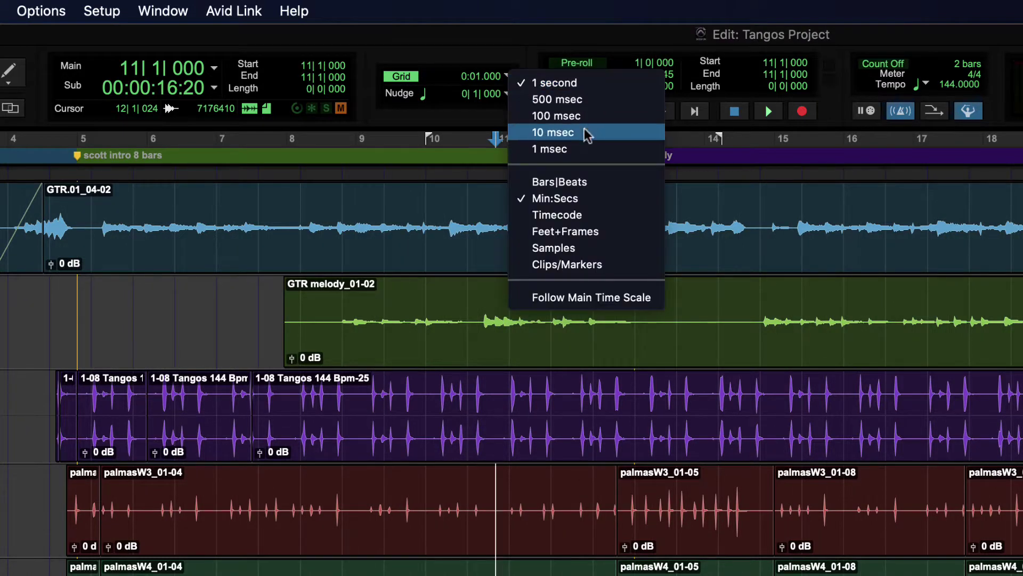
{"action": "left_click", "coordinate": [504, 56]}
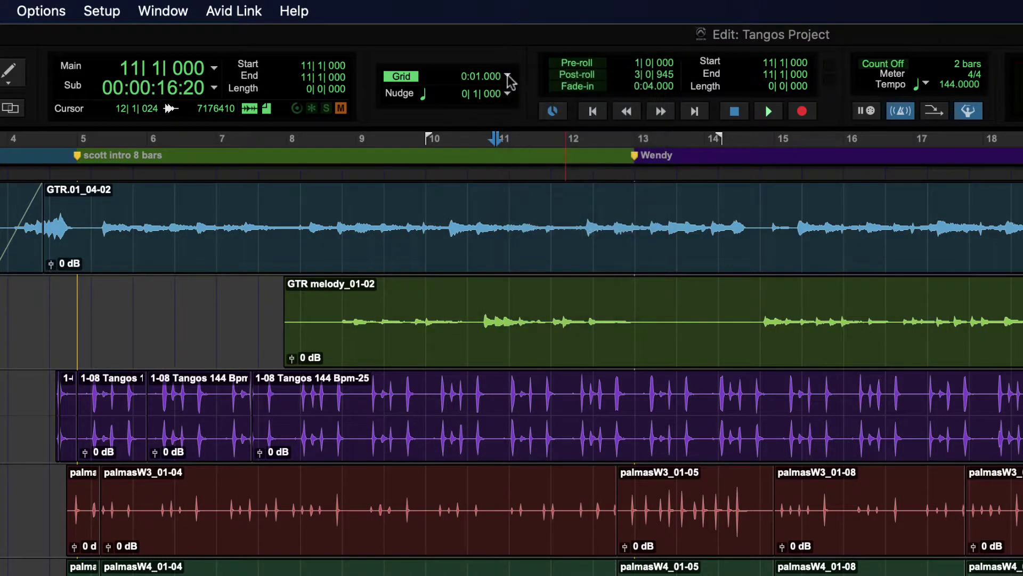
{"action": "left_click", "coordinate": [506, 75]}
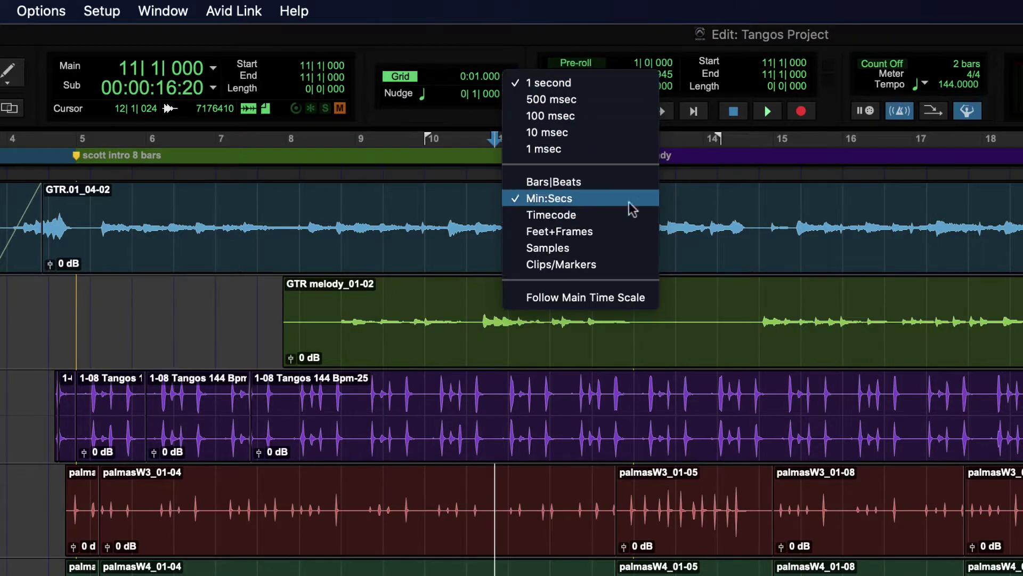
{"action": "left_click", "coordinate": [608, 182]}
{"action": "left_click", "coordinate": [506, 75]}
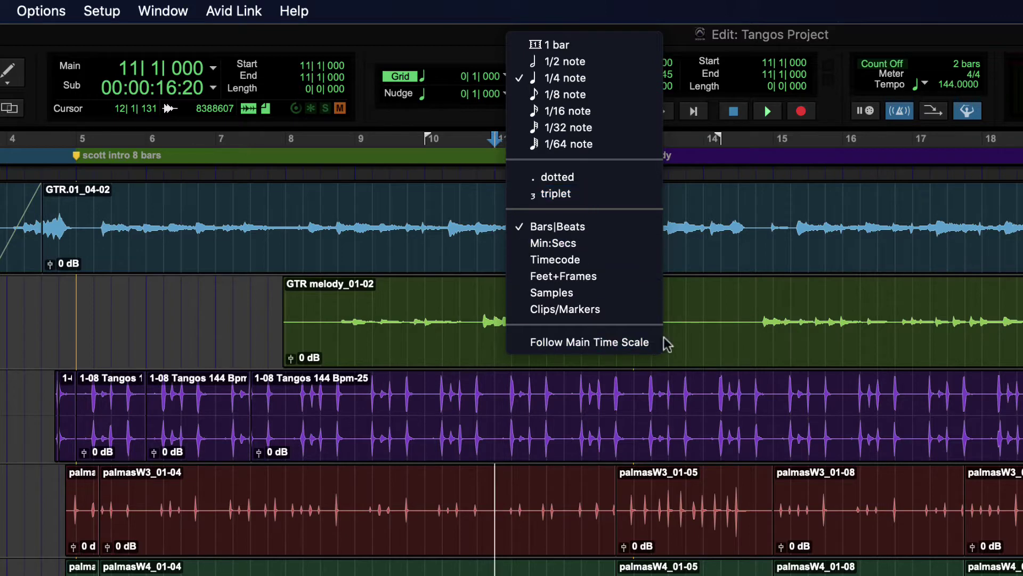
{"action": "left_click", "coordinate": [584, 340]}
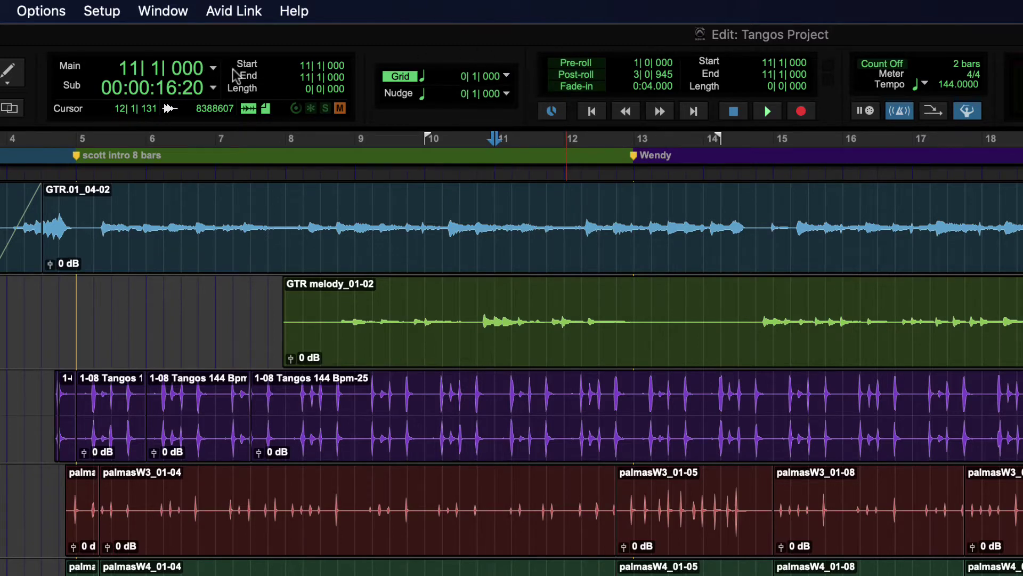
Switch the main counter to Min:Secs and set the grid to 500 msec.
{"action": "left_click", "coordinate": [215, 70]}
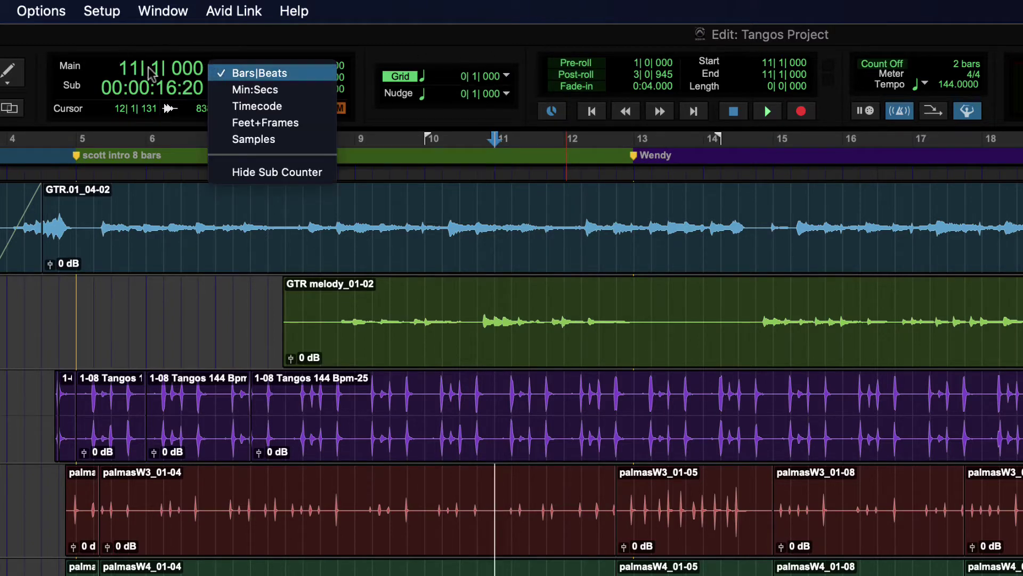
{"action": "left_click", "coordinate": [255, 91]}
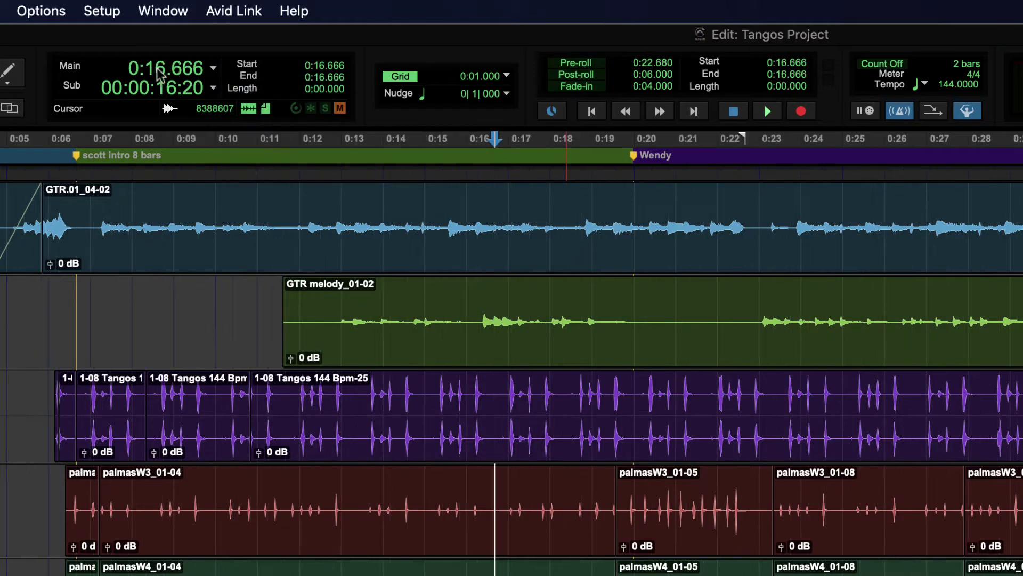
{"action": "left_click", "coordinate": [520, 79]}
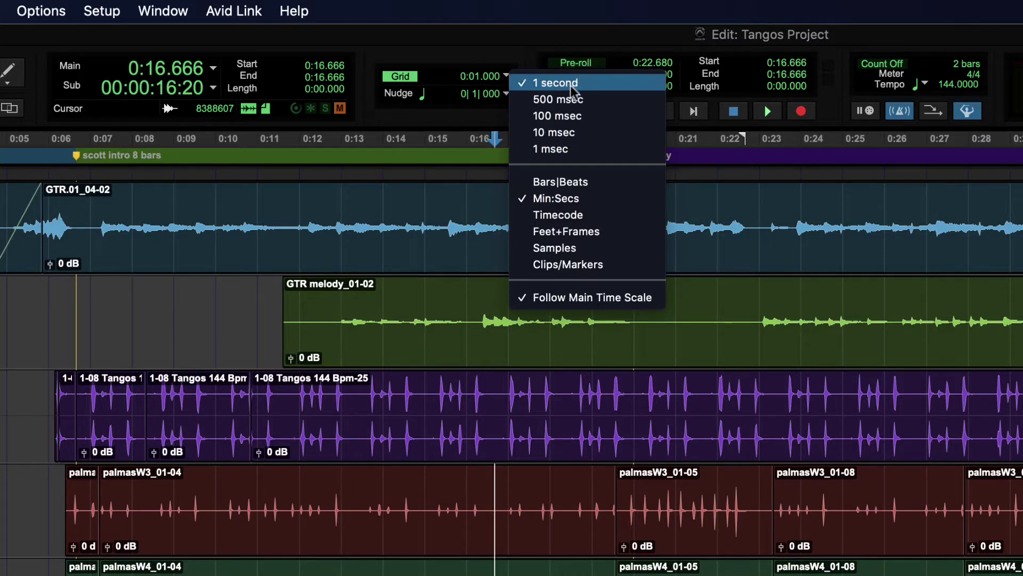
{"action": "left_click", "coordinate": [559, 99]}
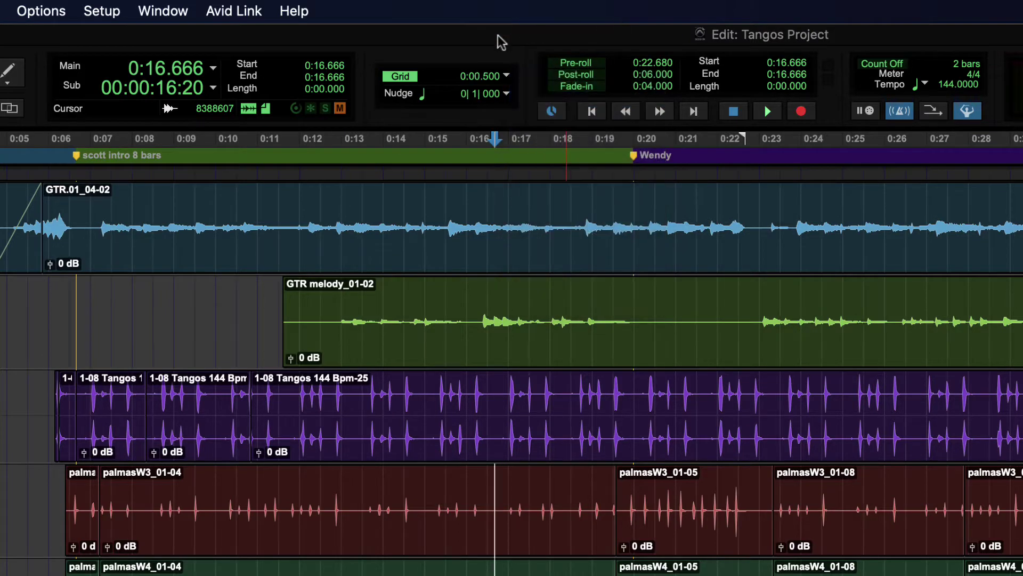
Briefly switch the counters to Bars|Beats, then return them to Min:Secs.
{"action": "left_click", "coordinate": [214, 68]}
{"action": "left_click", "coordinate": [243, 52]}
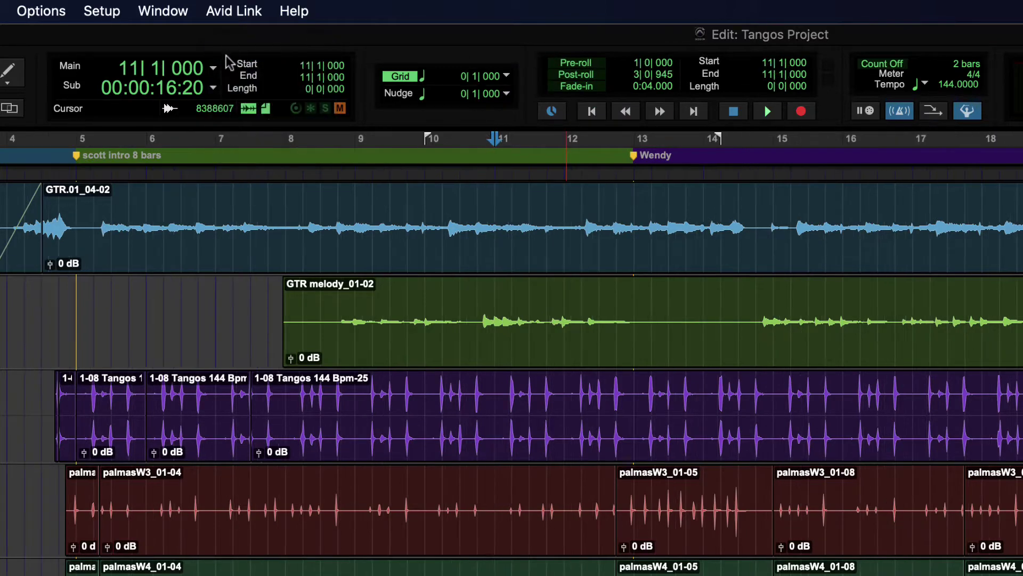
{"action": "left_click", "coordinate": [213, 68]}
{"action": "left_click", "coordinate": [235, 91]}
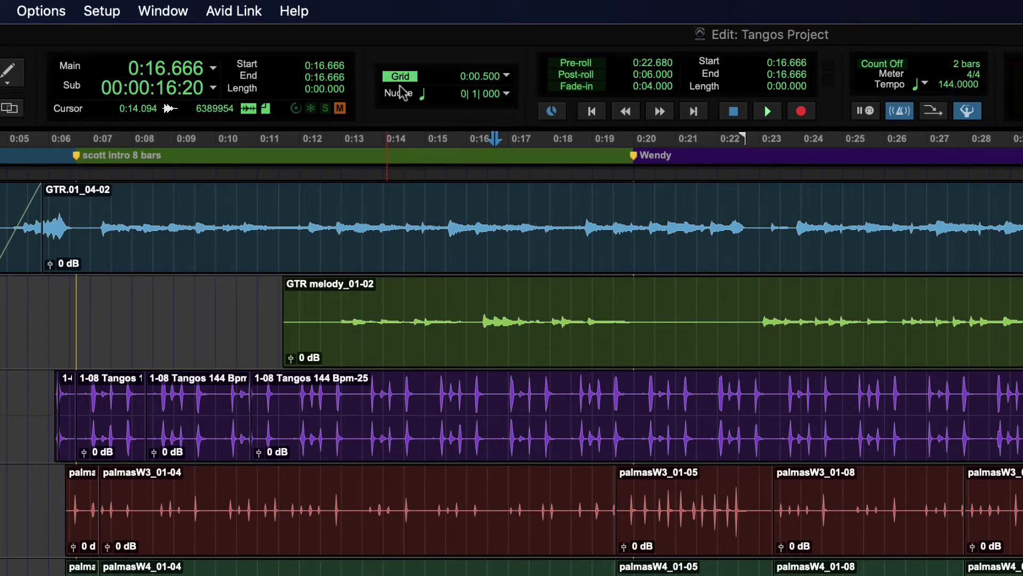
Zoom in on the GTR melody clip, leaving the insertion point at 0:11.500.
{"action": "left_click_drag", "start_coordinate": [343, 341], "coordinate": [351, 339]}
{"action": "key", "text": "super+bracketright"}
{"action": "key", "text": "super+bracketright"}
{"action": "key", "text": "super+bracketright"}
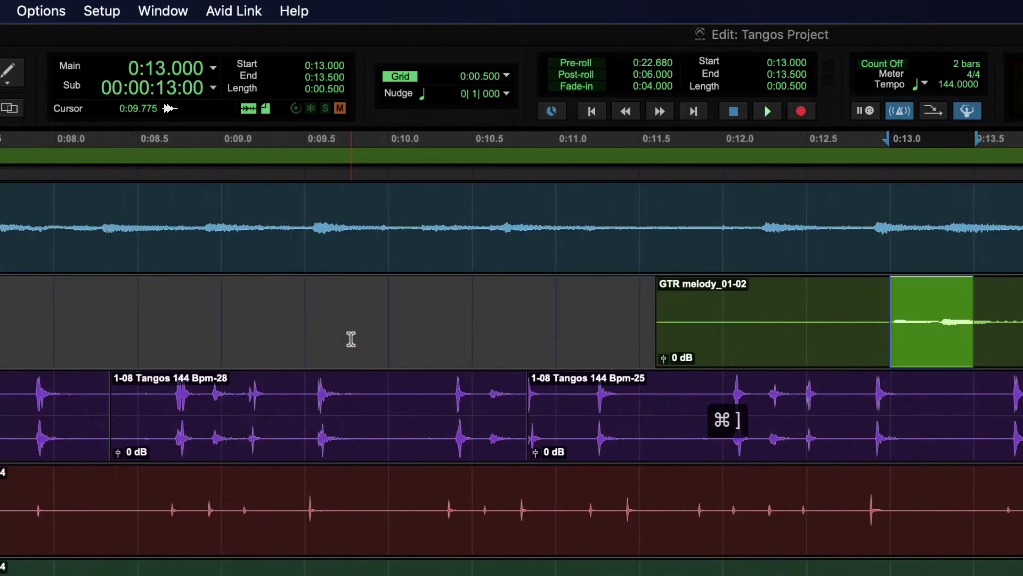
{"action": "left_click", "coordinate": [350, 339]}
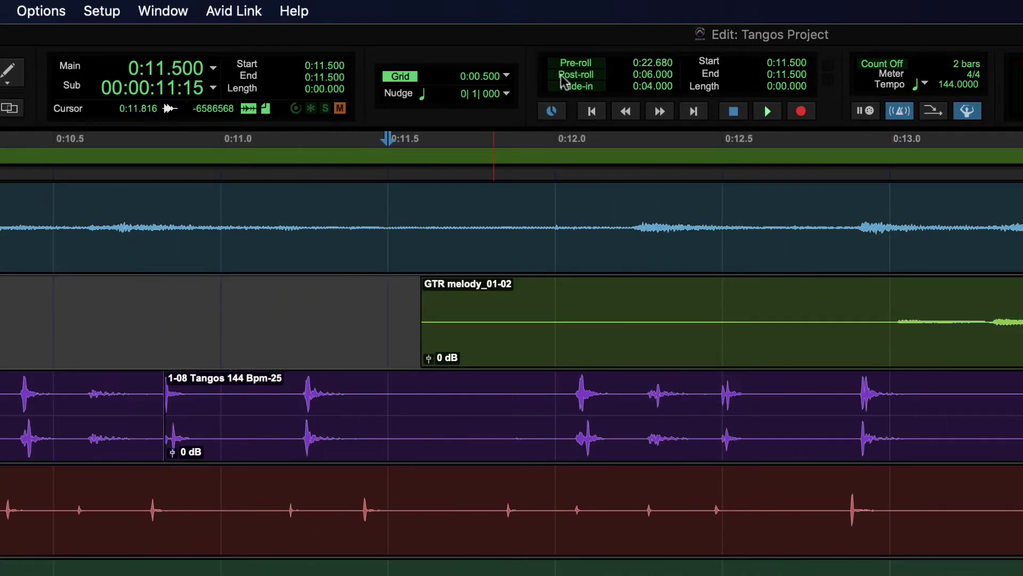
Toggle the grid lines off and on twice, keeping the insertion at 0:11.500.
{"action": "left_click", "coordinate": [399, 78]}
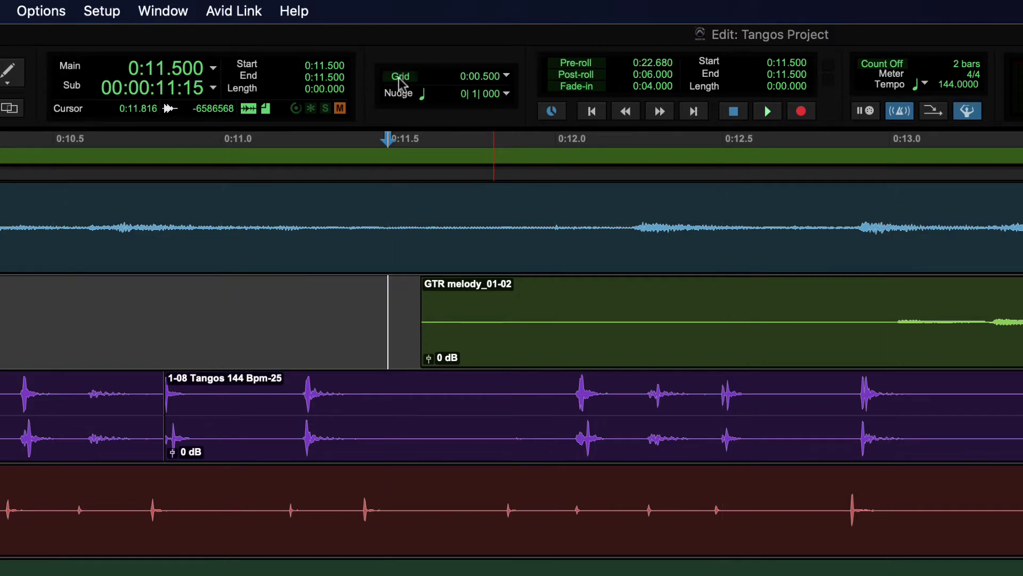
{"action": "left_click", "coordinate": [401, 77]}
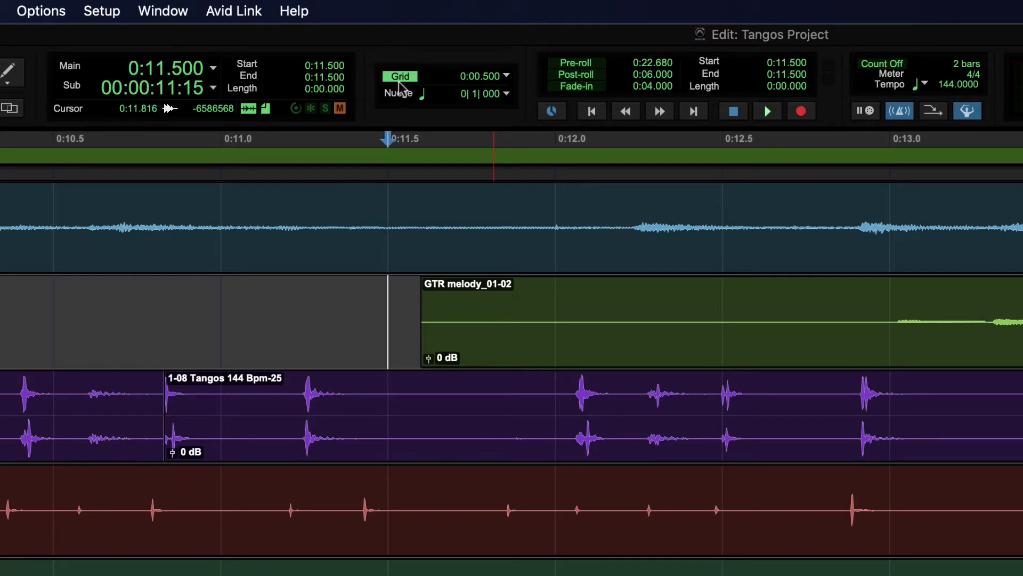
{"action": "left_click", "coordinate": [399, 83]}
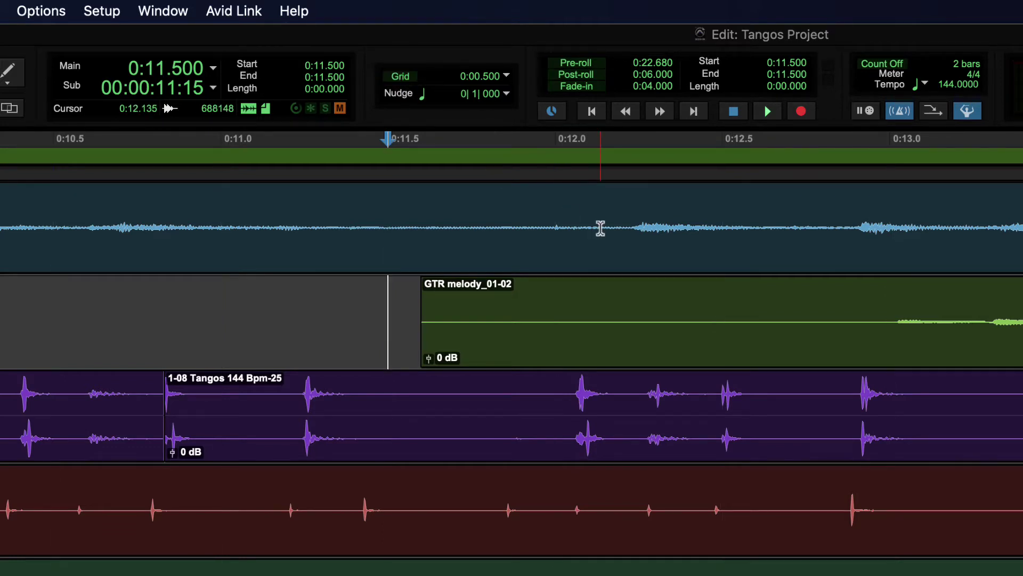
{"action": "left_click", "coordinate": [400, 78]}
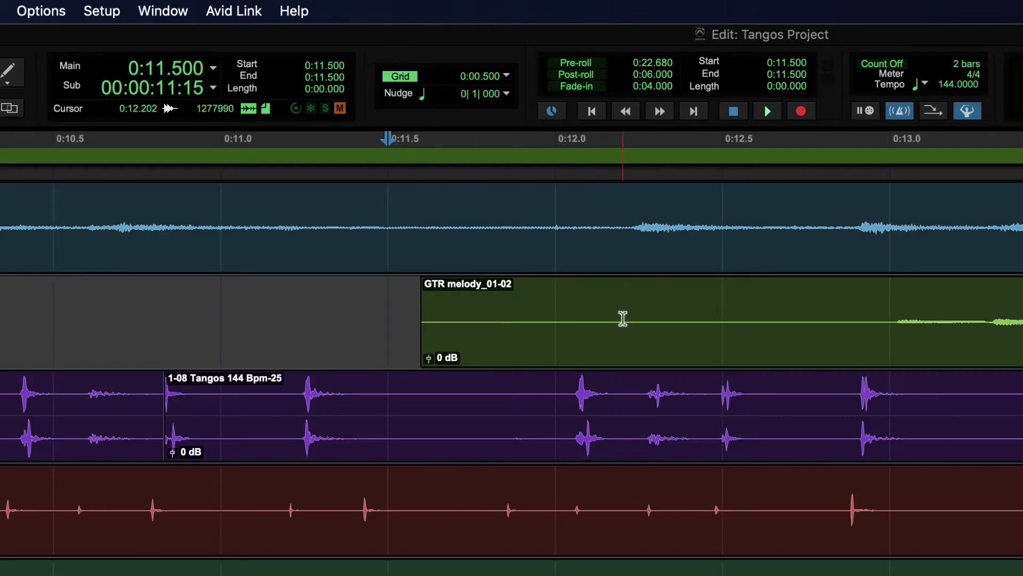
{"action": "left_click_drag", "start_coordinate": [75, 314], "coordinate": [1022, 320]}
{"action": "left_click", "coordinate": [335, 325]}
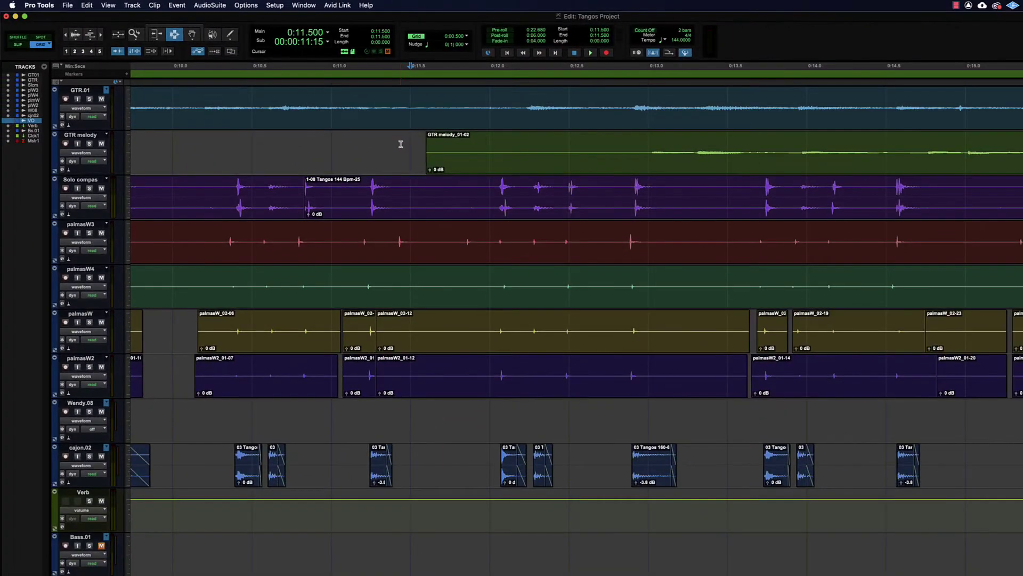
Solo the Solo compas track and select its Bpm-22 clip from 2:26.500 to 2:30.000.
{"action": "key", "text": "super+bracketleft"}
{"action": "key", "text": "super+bracketleft"}
{"action": "key", "text": "super+bracketleft"}
{"action": "key", "text": "super+bracketleft"}
{"action": "key", "text": "super+bracketleft"}
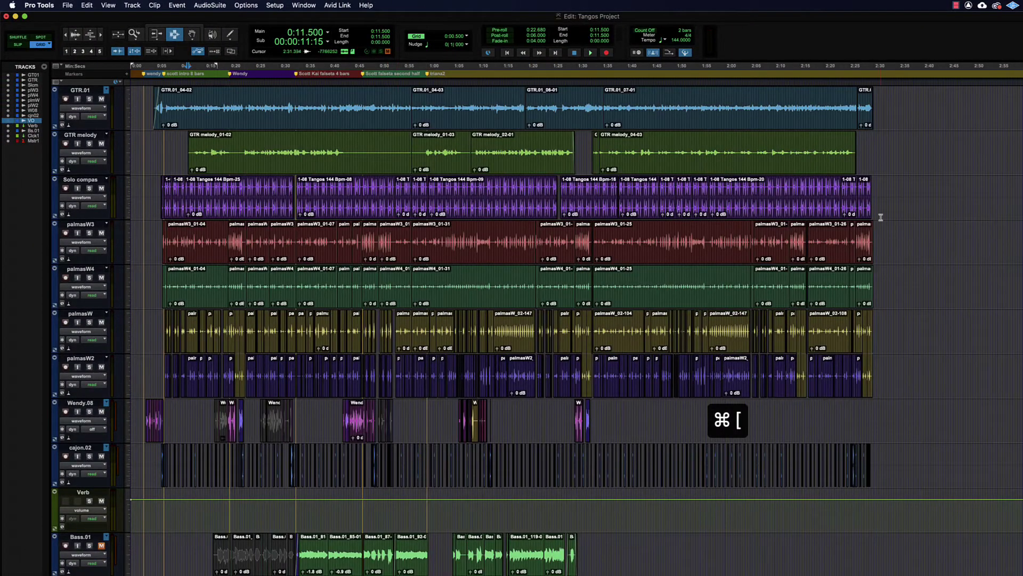
{"action": "left_click", "coordinate": [826, 198]}
{"action": "key", "text": "super+bracketright"}
{"action": "key", "text": "super+bracketright"}
{"action": "key", "text": "super+bracketright"}
{"action": "key", "text": "super+bracketright"}
{"action": "key", "text": "super+bracketright"}
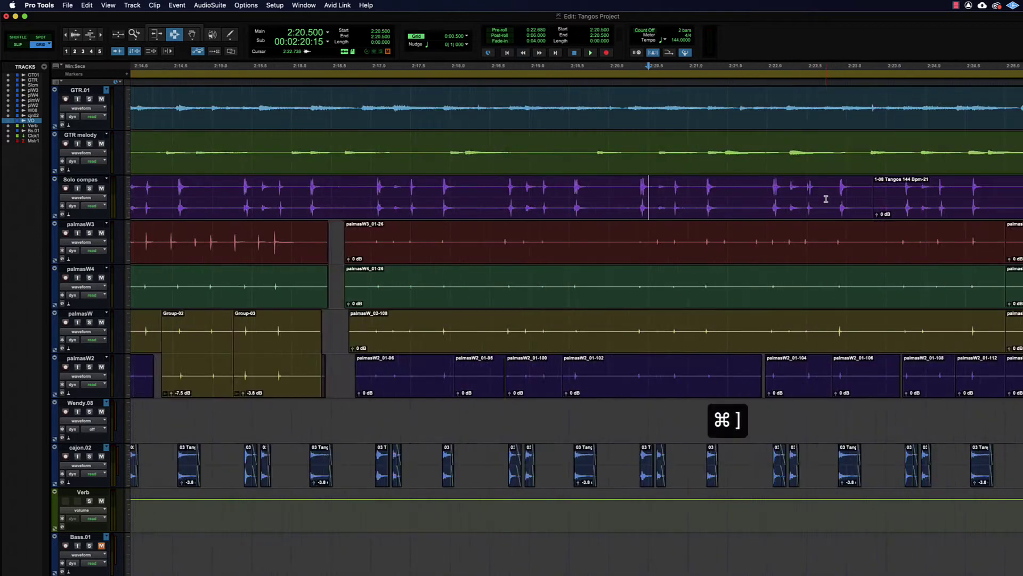
{"action": "scroll", "coordinate": [826, 199], "scroll_direction": "right", "scroll_amount": 15}
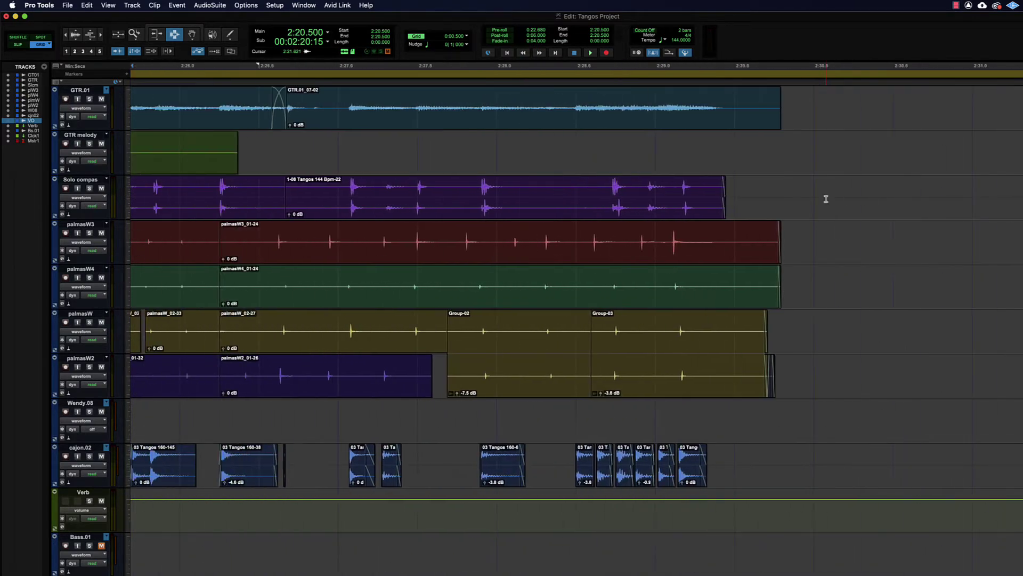
{"action": "key", "text": "shift+s"}
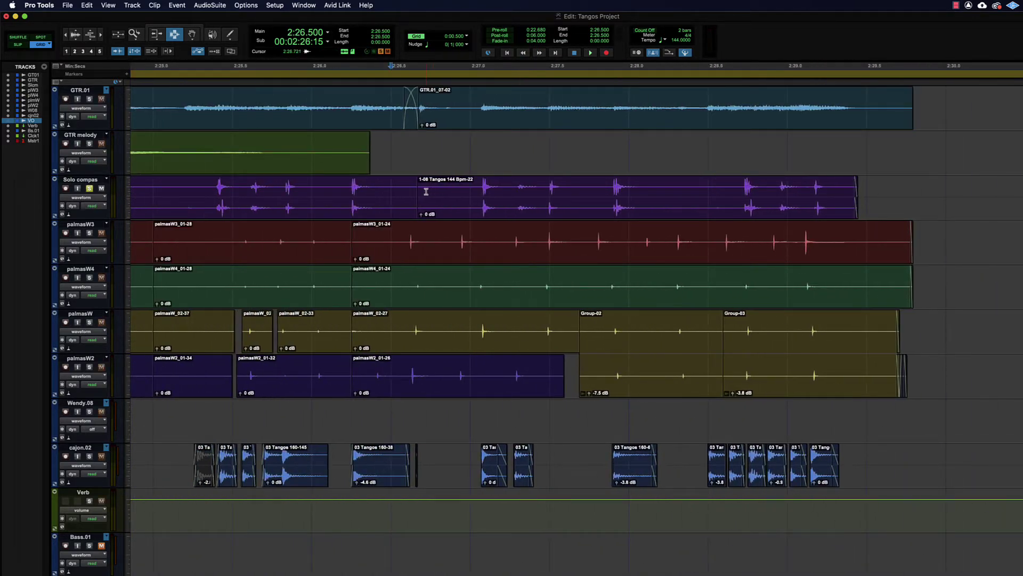
{"action": "left_click", "coordinate": [298, 195]}
{"action": "key", "text": "space"}
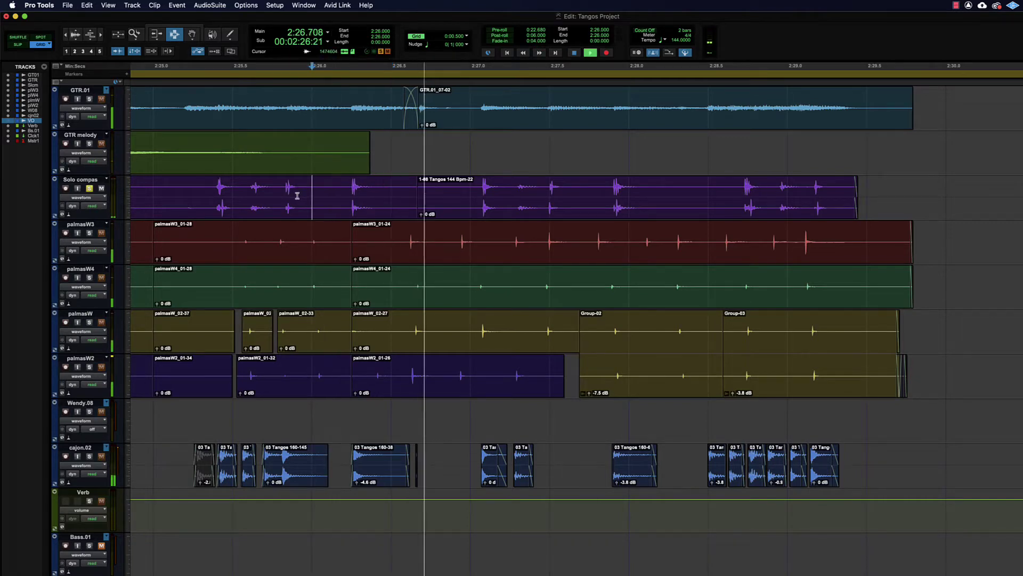
{"action": "left_click_drag", "start_coordinate": [418, 197], "coordinate": [934, 191]}
{"action": "key", "text": "space"}
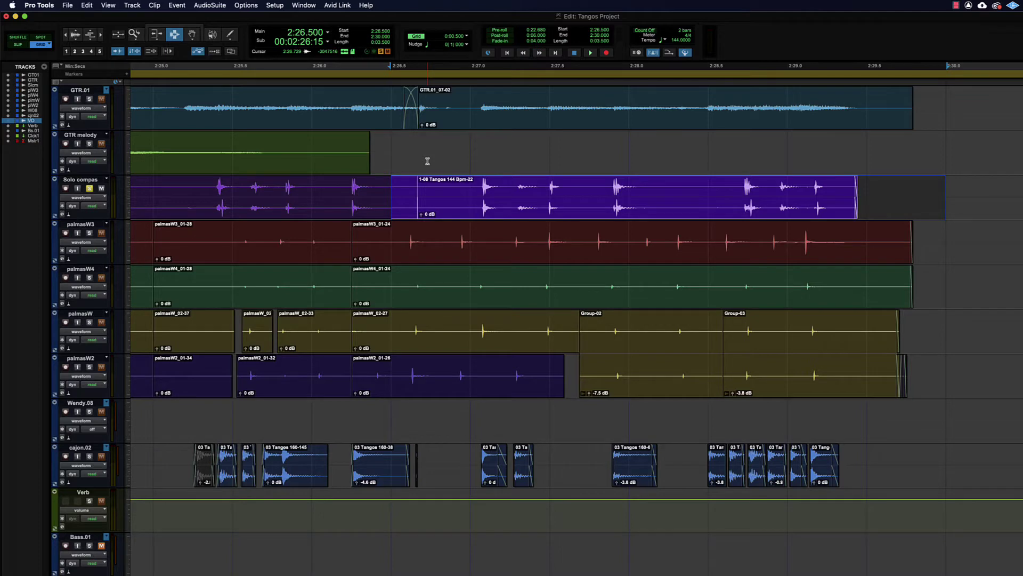
Copy the Bpm-22 clip (2:26.5–2:30) and paste it at 2:30 on Solo compas.
{"action": "left_click_drag", "start_coordinate": [394, 201], "coordinate": [930, 199]}
{"action": "key", "text": "super+c"}
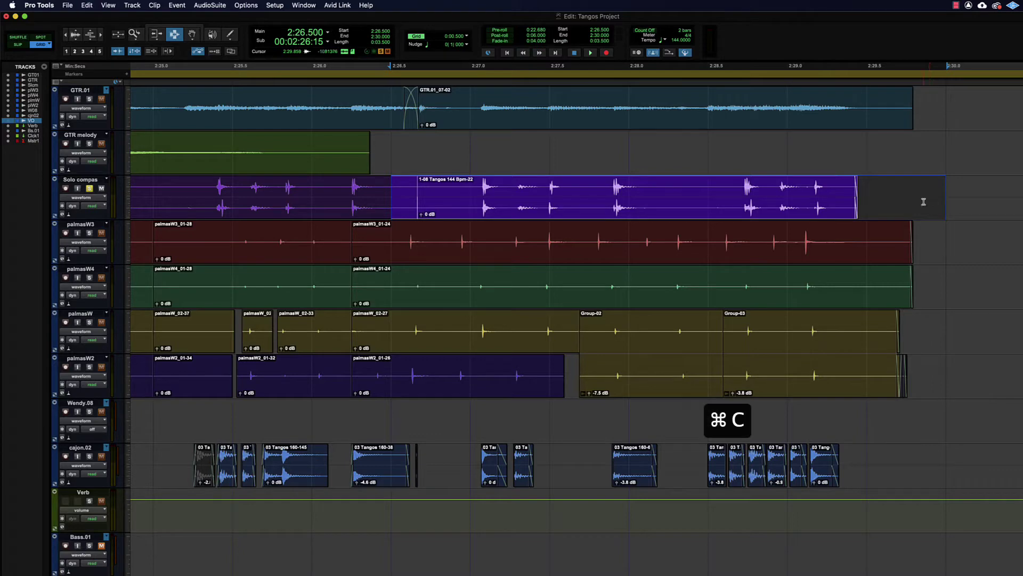
{"action": "left_click", "coordinate": [946, 199]}
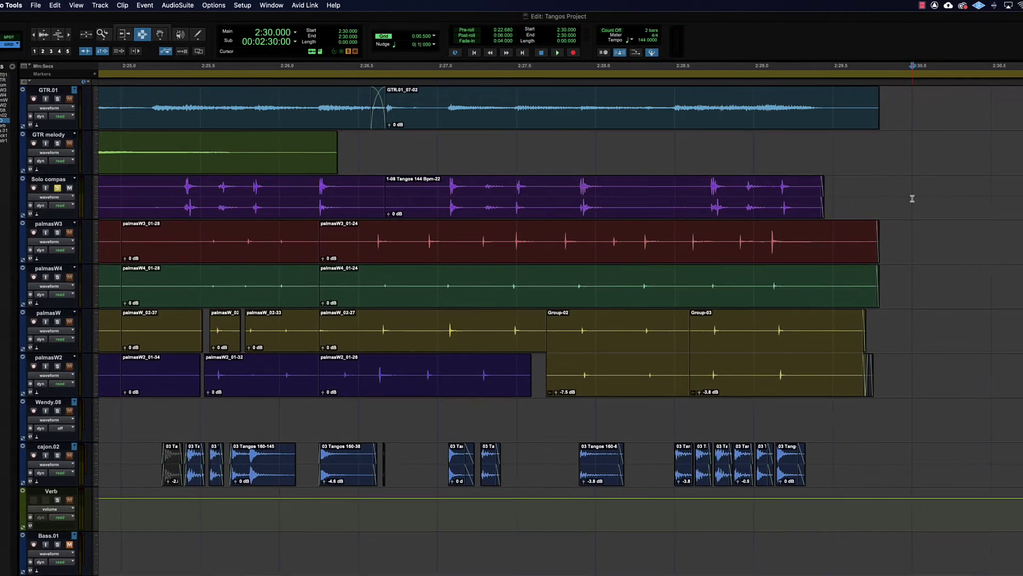
{"action": "key", "text": "super+v"}
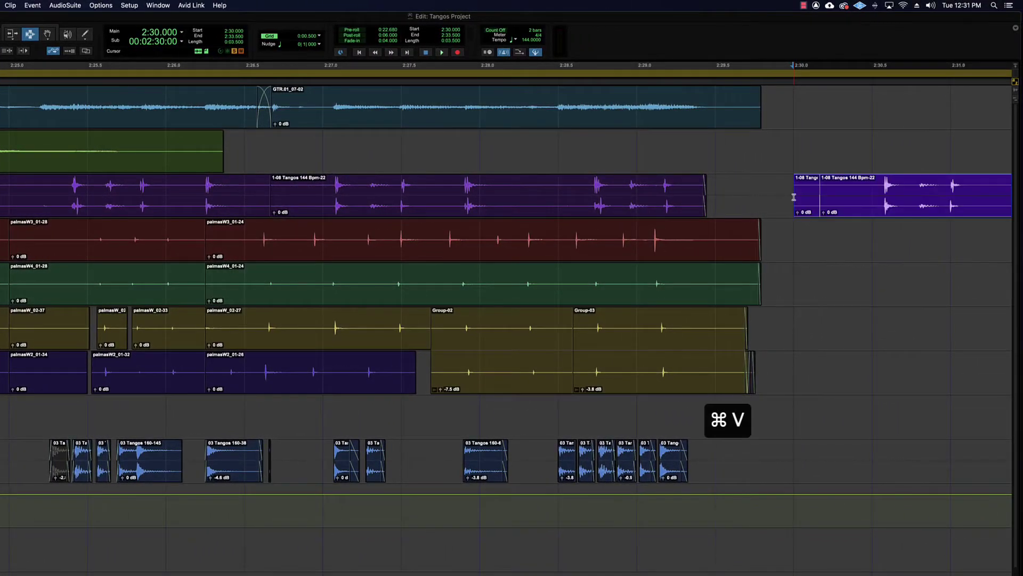
Test copying 2:29.5–2:36 to 2:38, undo it, and return the insertion to 2:26.5.
{"action": "key", "text": "super+bracketleft"}
{"action": "key", "text": "super+bracketleft"}
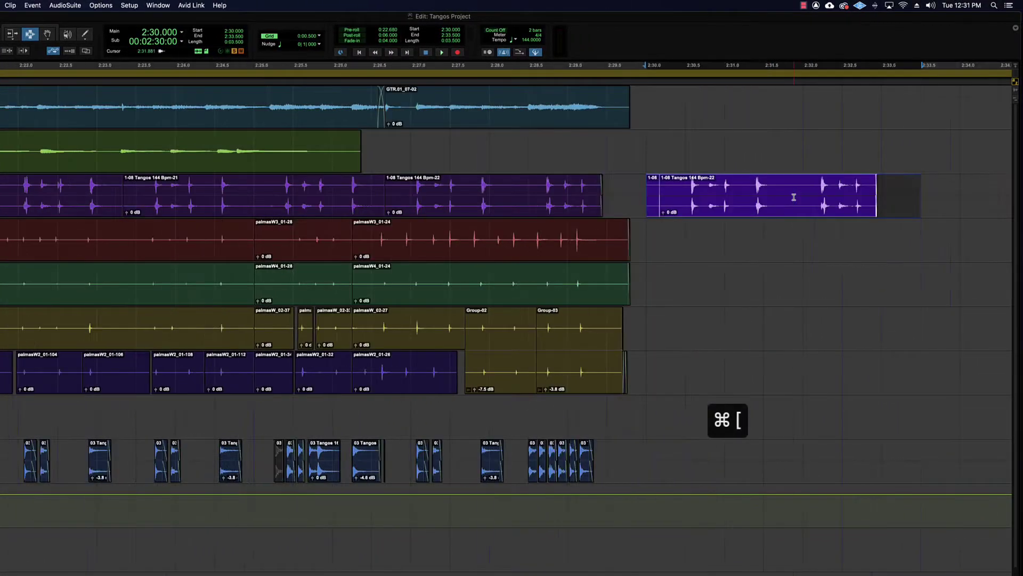
{"action": "left_click", "coordinate": [716, 195]}
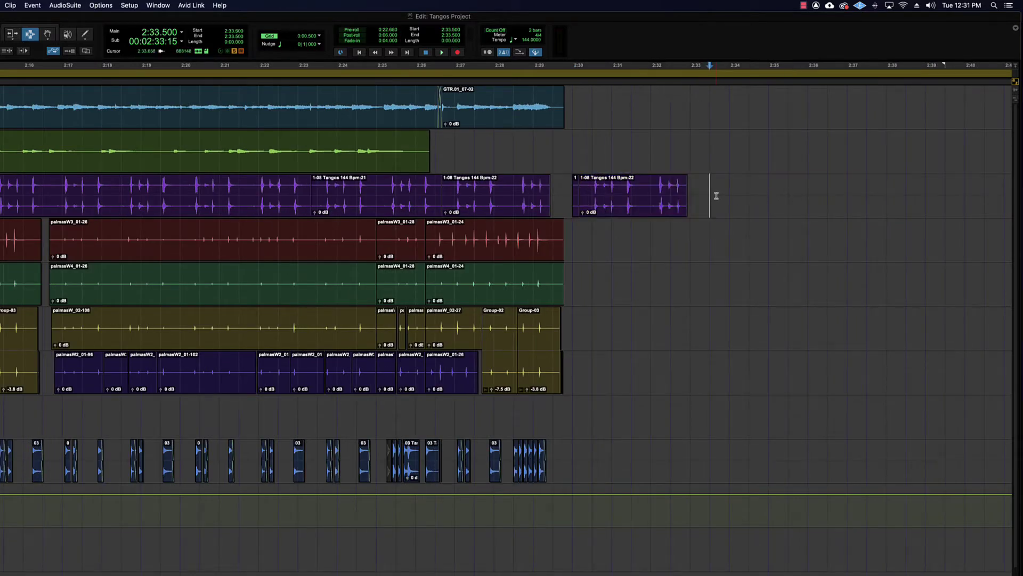
{"action": "left_click_drag", "start_coordinate": [553, 189], "coordinate": [819, 190]}
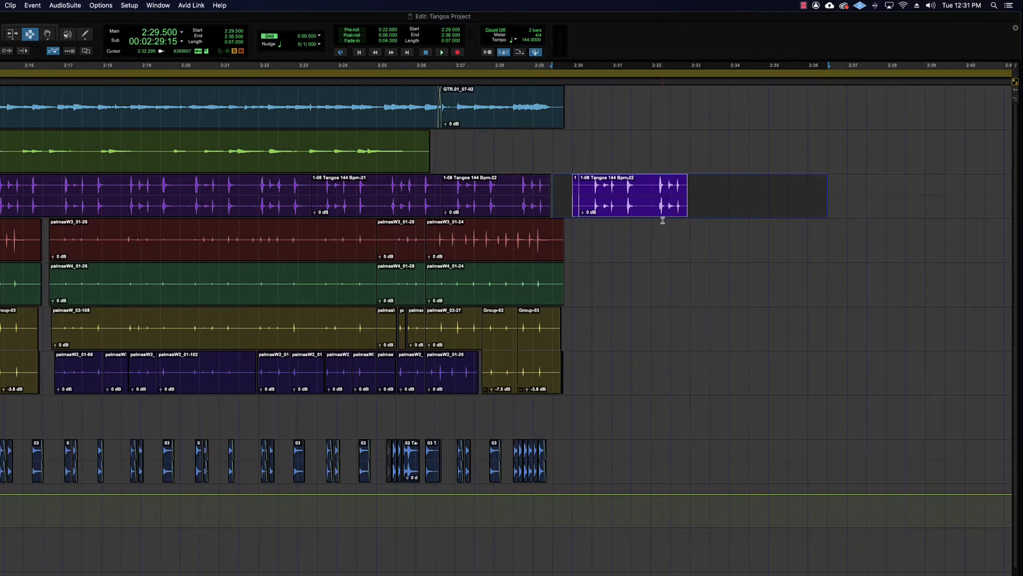
{"action": "key", "text": "super+c"}
{"action": "scroll", "coordinate": [662, 219], "scroll_direction": "right", "scroll_amount": 5}
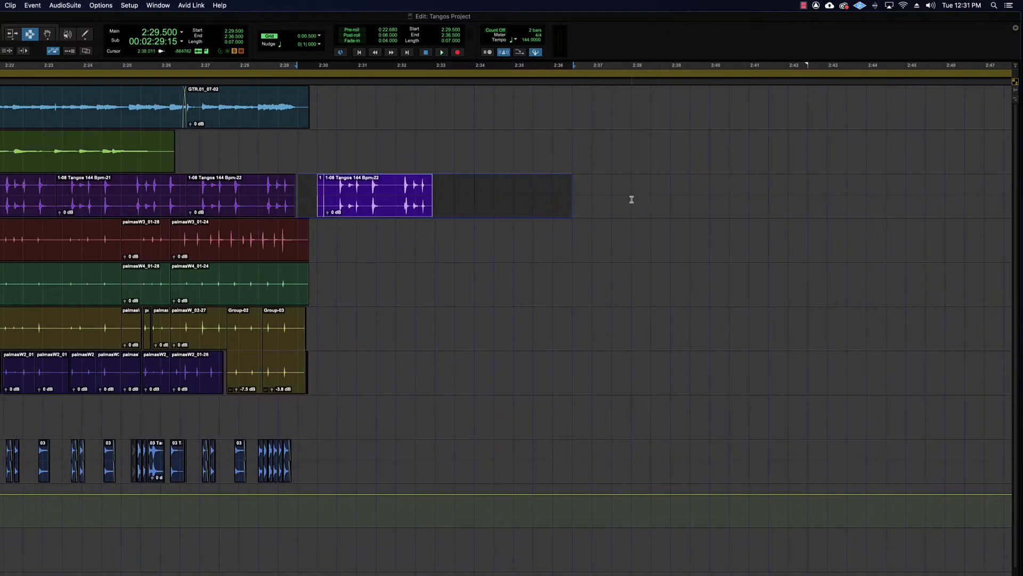
{"action": "left_click", "coordinate": [631, 199]}
{"action": "key", "text": "super+v"}
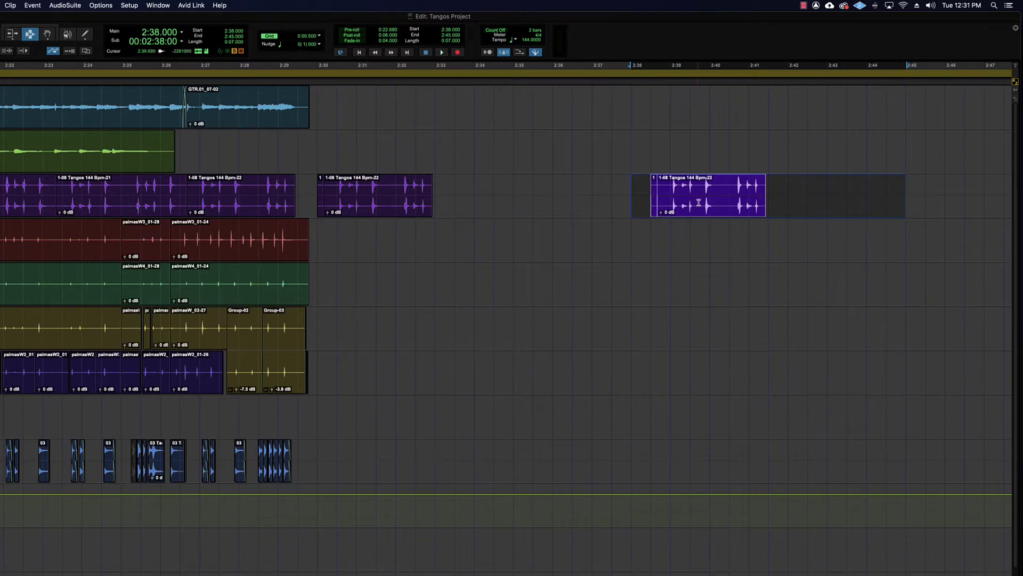
{"action": "key", "text": "super+z"}
{"action": "left_click", "coordinate": [298, 184]}
{"action": "scroll", "coordinate": [299, 184], "scroll_direction": "left", "scroll_amount": 3}
{"action": "left_click", "coordinate": [276, 190]}
Undo the pasted copy near 2:30 and browse the Edit menu without choosing anything.
{"action": "key", "text": "super+z"}
{"action": "scroll", "coordinate": [320, 192], "scroll_direction": "left", "scroll_amount": 2}
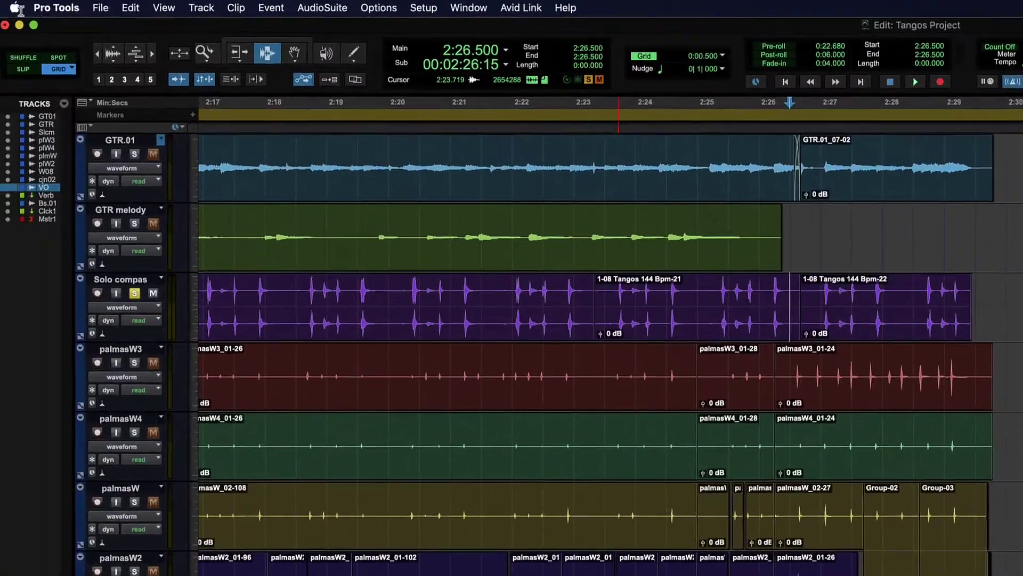
{"action": "left_click", "coordinate": [0, 6]}
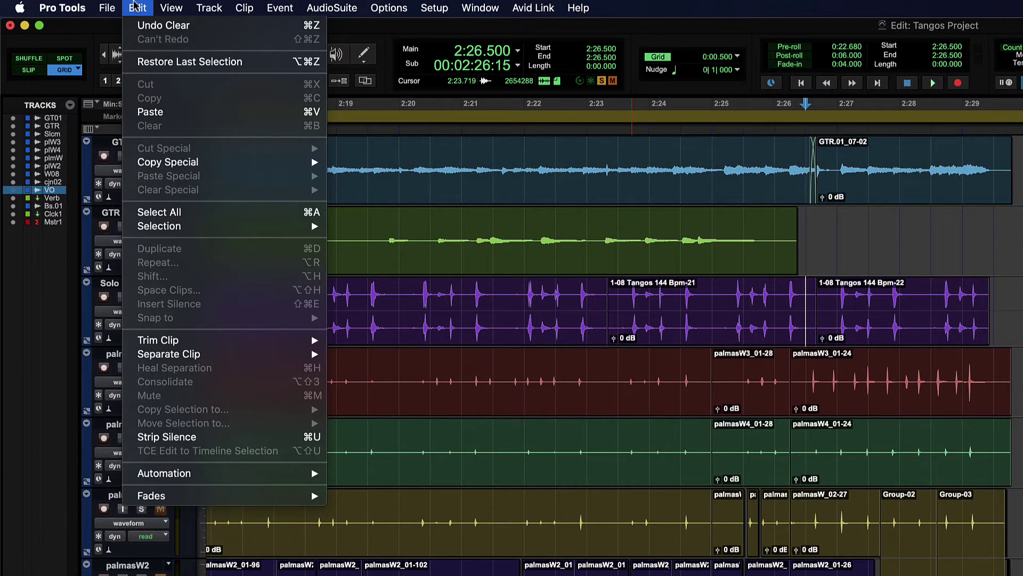
{"action": "left_click", "coordinate": [171, 7]}
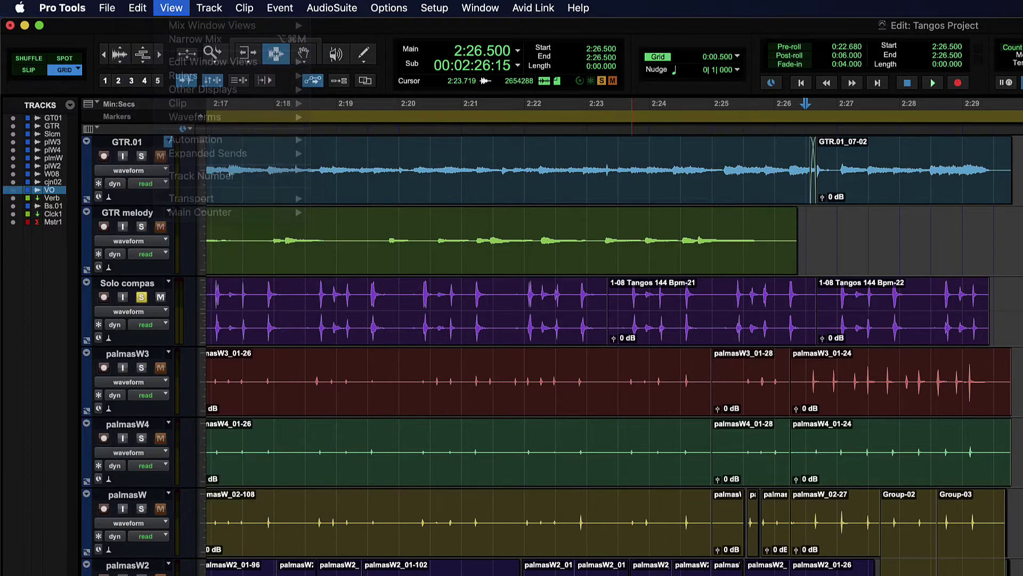
Audition and select 2:26.5–2:30 on Solo compas, then test a paste at 2:30 and undo it.
{"action": "left_click_drag", "start_coordinate": [829, 298], "coordinate": [1021, 299]}
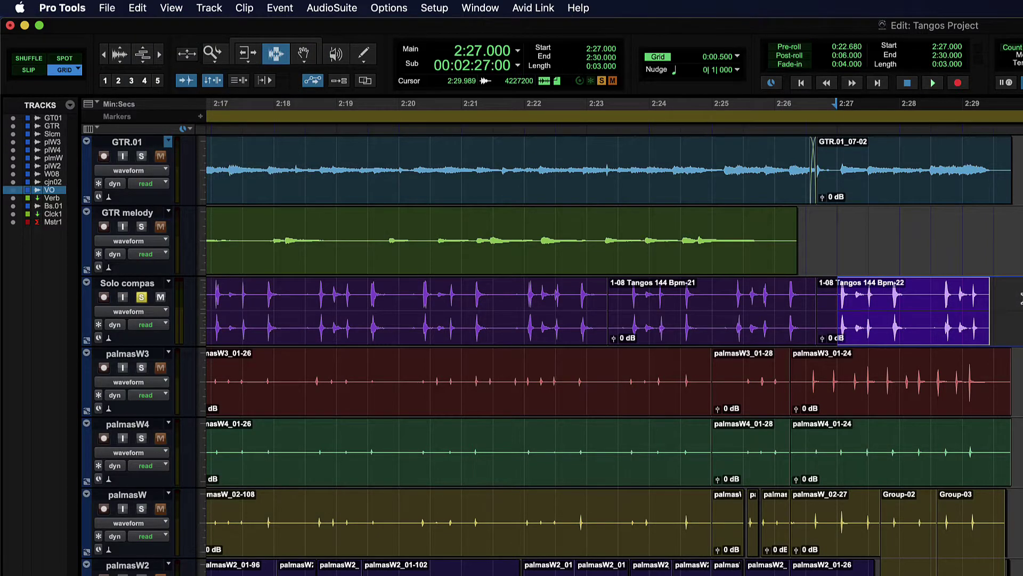
{"action": "key", "text": "space"}
{"action": "key", "text": "space"}
{"action": "left_click_drag", "start_coordinate": [824, 299], "coordinate": [991, 299]}
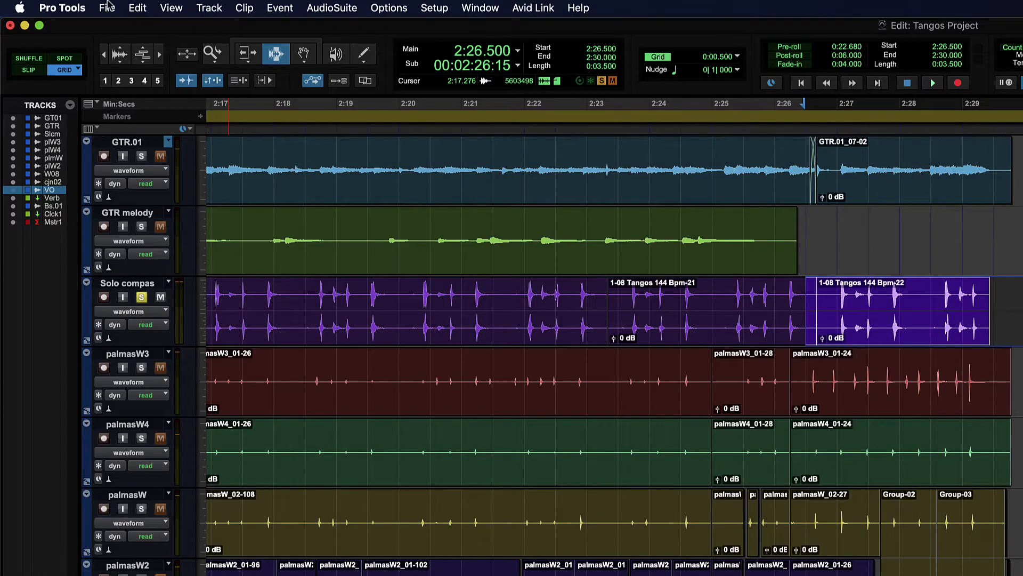
{"action": "left_click", "coordinate": [135, 6]}
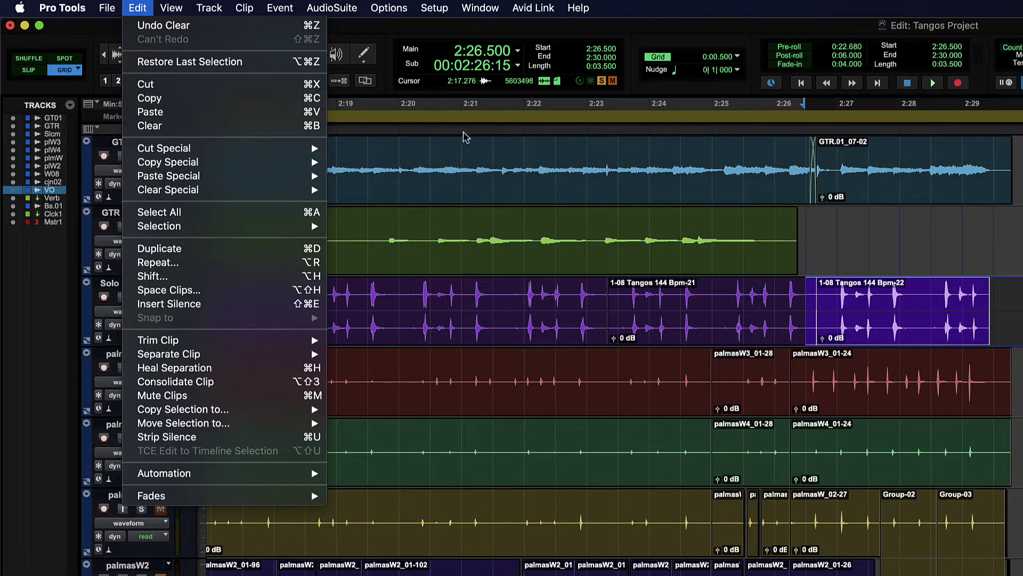
{"action": "left_click", "coordinate": [775, 331]}
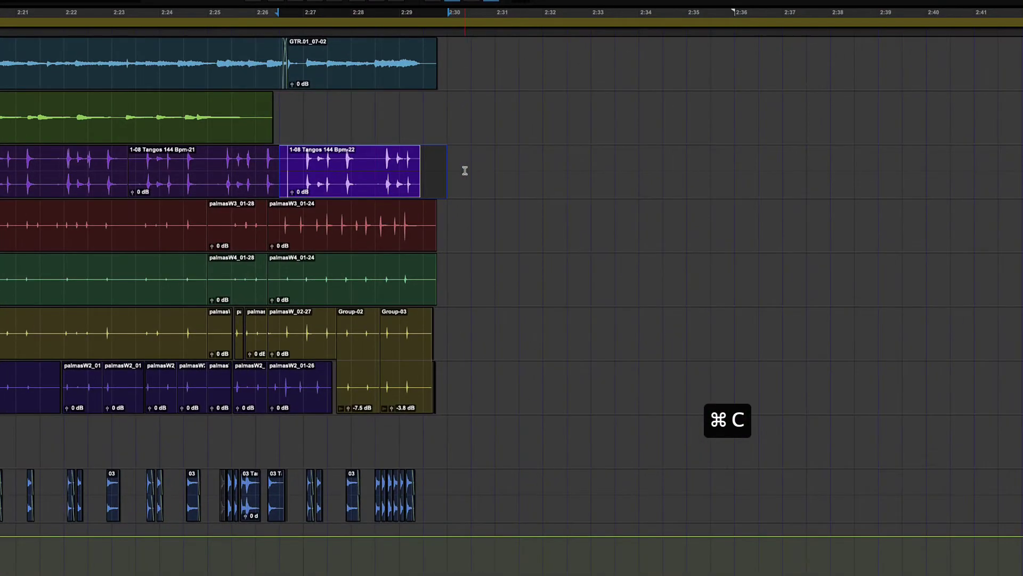
{"action": "left_click", "coordinate": [692, 223]}
{"action": "key", "text": "super+v"}
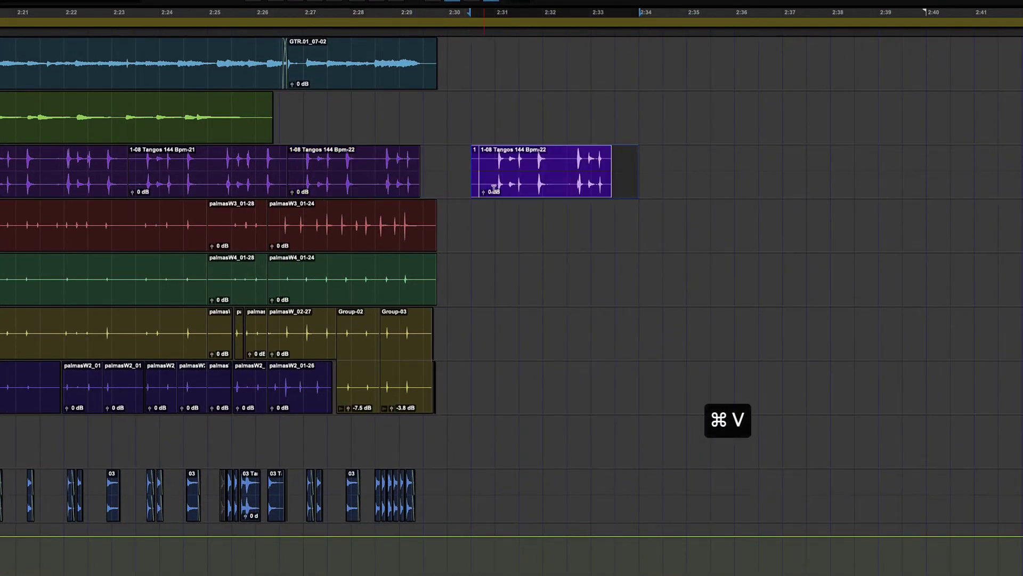
{"action": "key", "text": "super+z"}
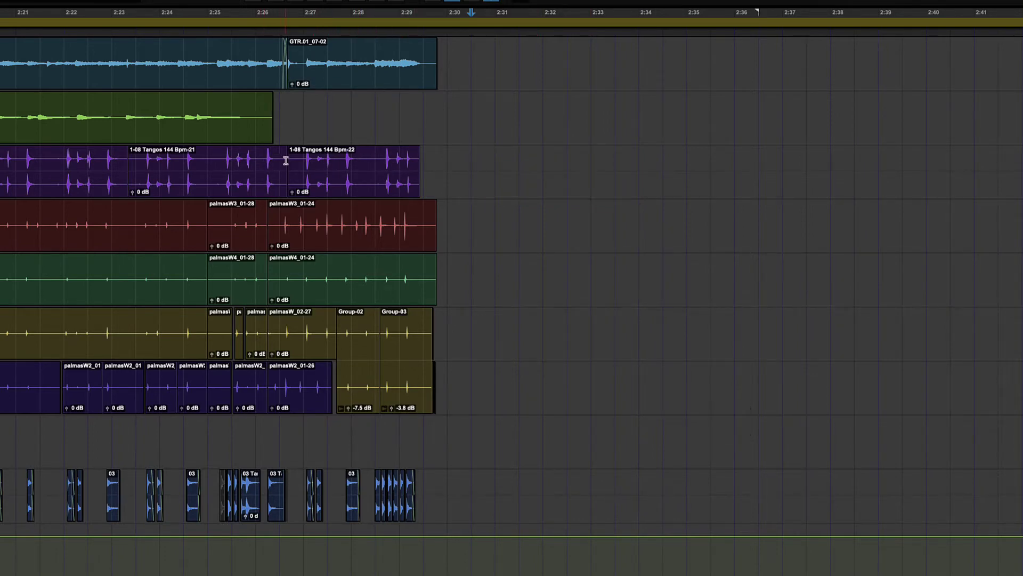
Cut the Bpm-22 clip and paste it at 2:31, then undo both edits.
{"action": "left_click_drag", "start_coordinate": [278, 166], "coordinate": [448, 166]}
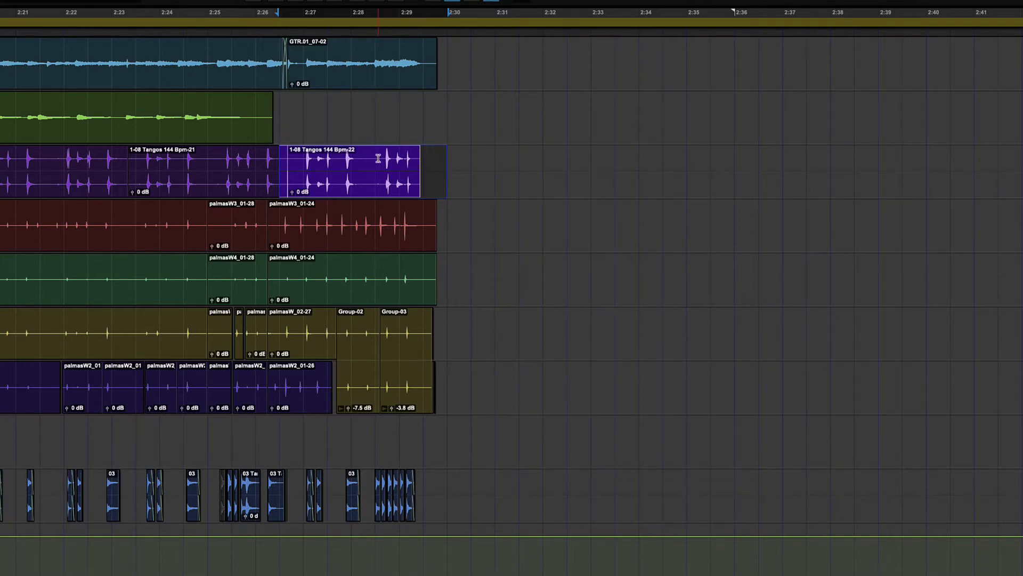
{"action": "key", "text": "super+x"}
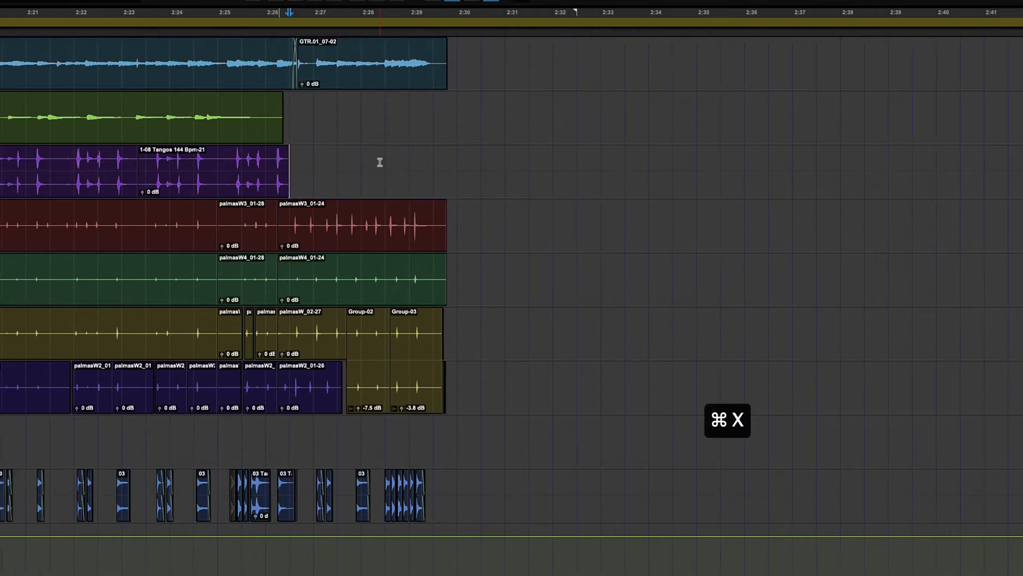
{"action": "key", "text": "super+v"}
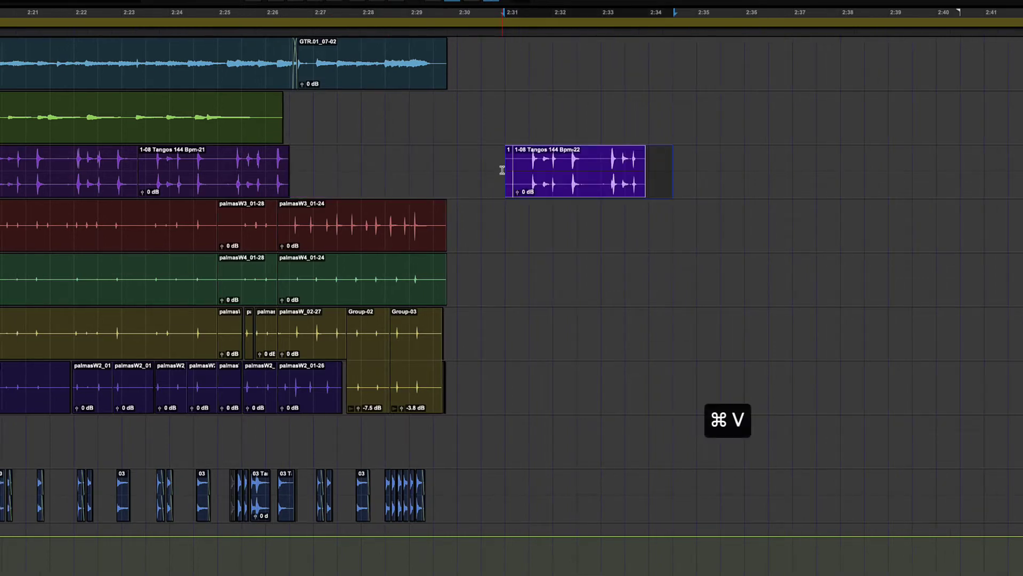
{"action": "key", "text": "super+z"}
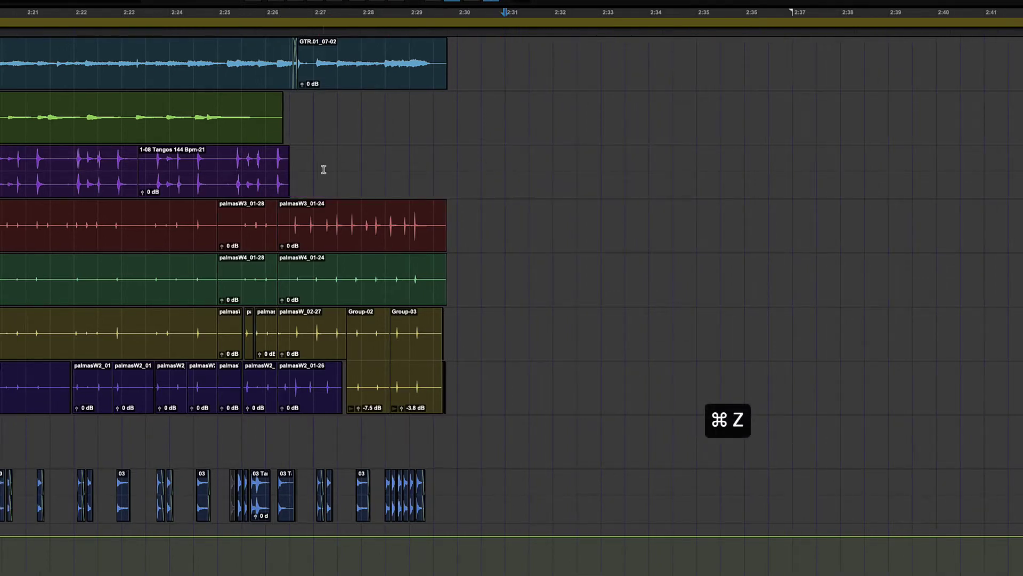
{"action": "key", "text": "super+z"}
{"action": "left_click", "coordinate": [92, 7]}
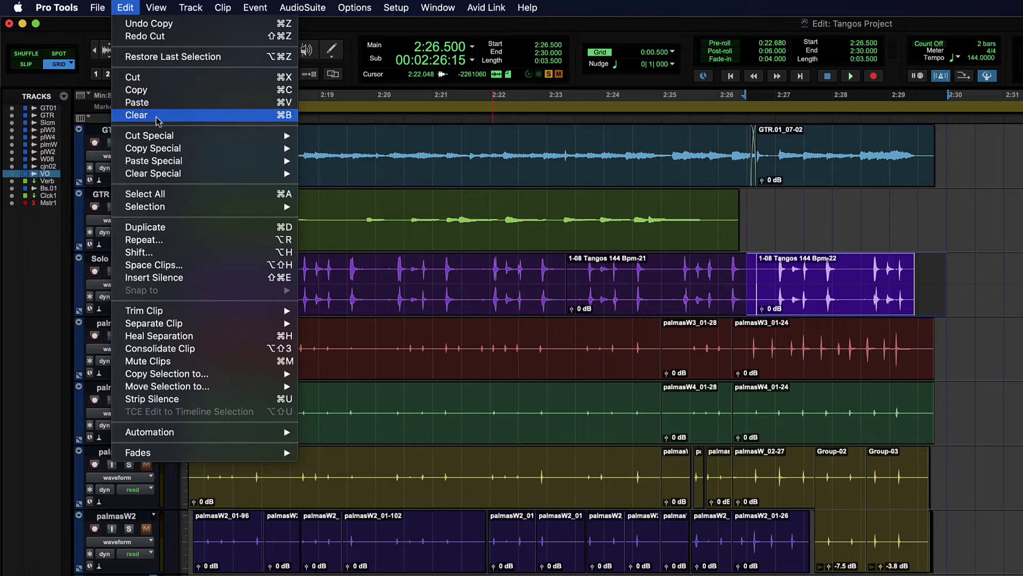
Clear the Bpm-22 clip with Cmd+B, undo, then clear it via Edit > Clear.
{"action": "left_click", "coordinate": [749, 274]}
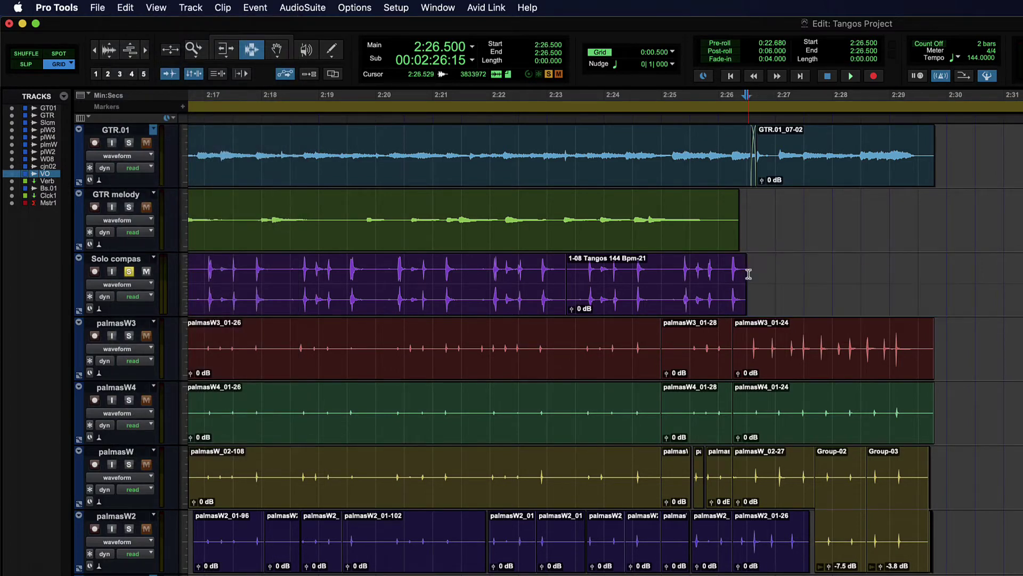
{"action": "key", "text": "super+b"}
{"action": "key", "text": "super+z"}
{"action": "left_click", "coordinate": [125, 8]}
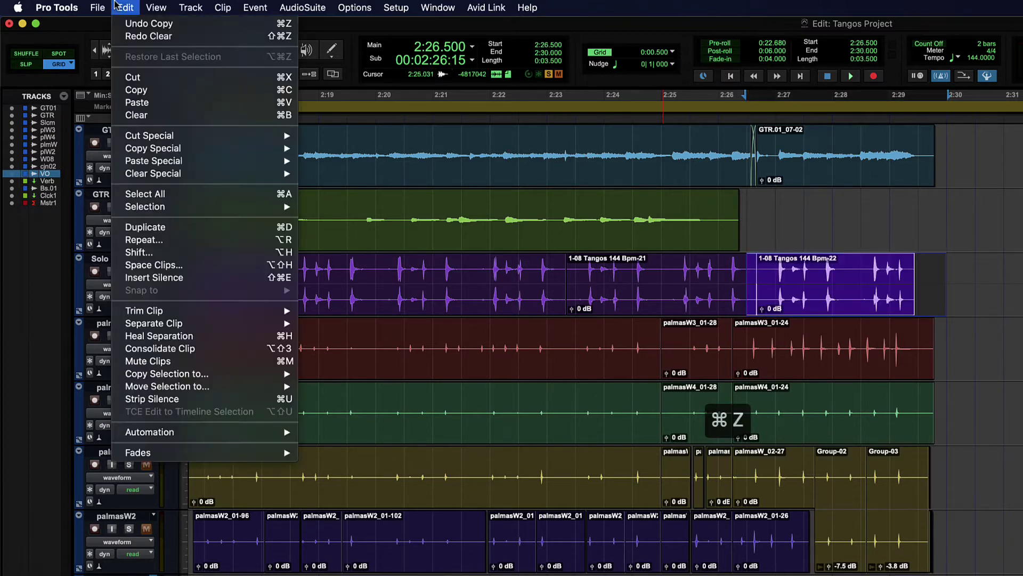
{"action": "left_click", "coordinate": [135, 115]}
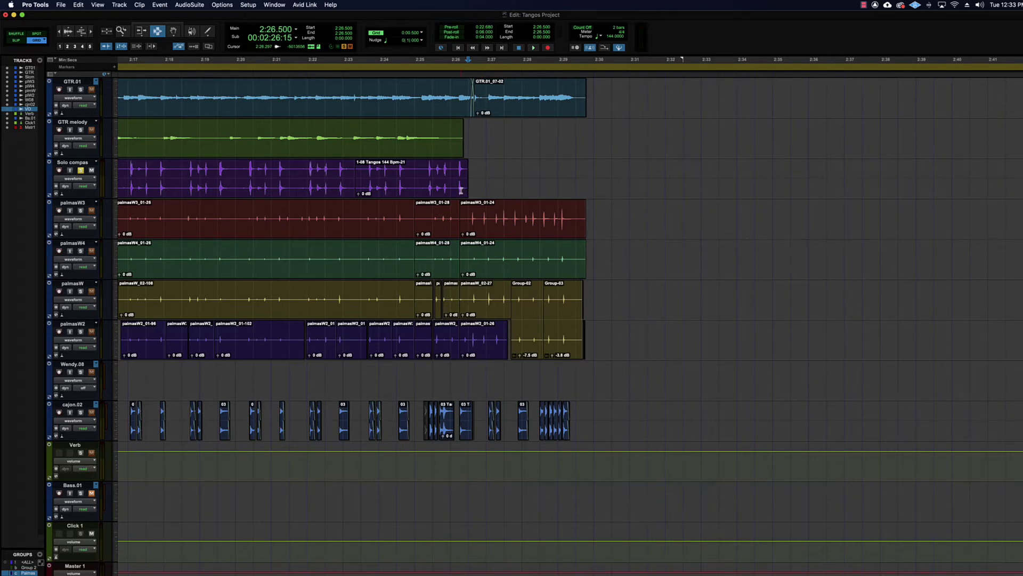
Try extending the clip end with the Trim tool, undo it, and place the insertion at 2:29.5.
{"action": "key", "text": "super+2"}
{"action": "left_click_drag", "start_coordinate": [467, 186], "coordinate": [617, 185]}
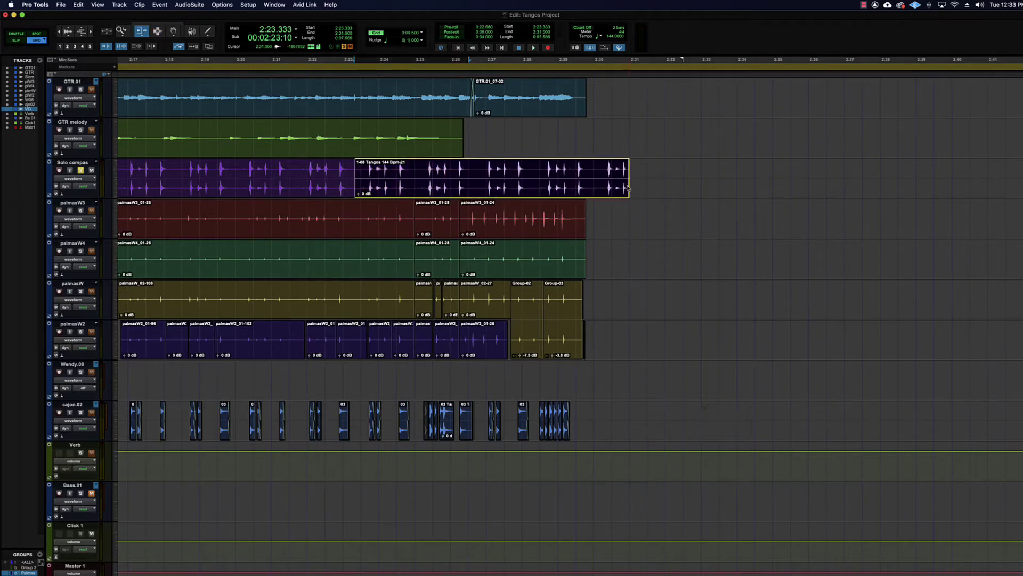
{"action": "key", "text": "super+z"}
{"action": "key", "text": "super+z"}
{"action": "key", "text": "super+3"}
{"action": "left_click", "coordinate": [583, 184]}
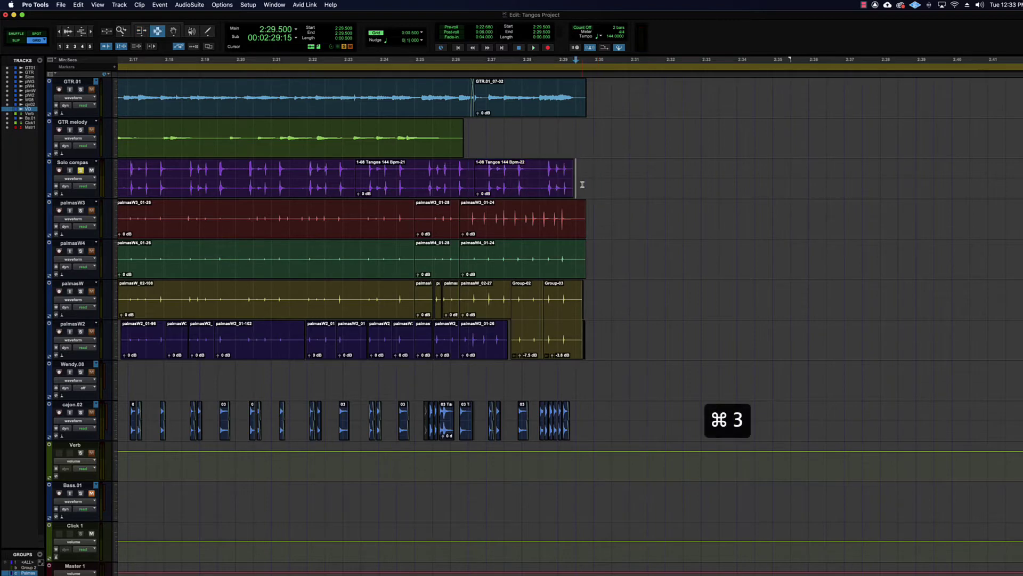
Set the edit point at 2:30.000, zoom in, and select 2:26.500–2:29.000 on Solo compas.
{"action": "double_click", "coordinate": [481, 174]}
{"action": "left_click", "coordinate": [591, 170]}
{"action": "key", "text": "super+bracketright"}
{"action": "key", "text": "super+bracketright"}
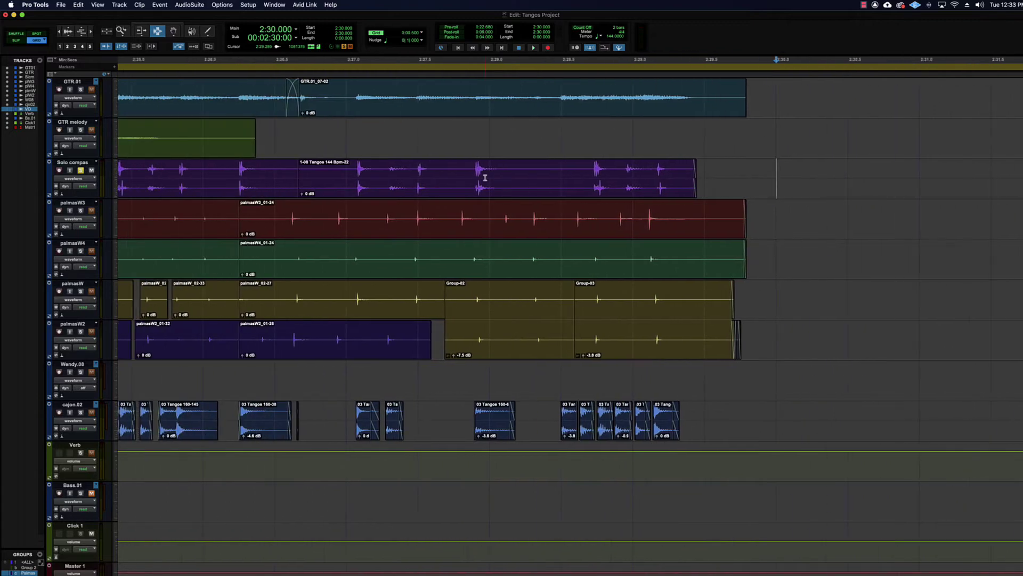
{"action": "left_click_drag", "start_coordinate": [273, 174], "coordinate": [740, 180]}
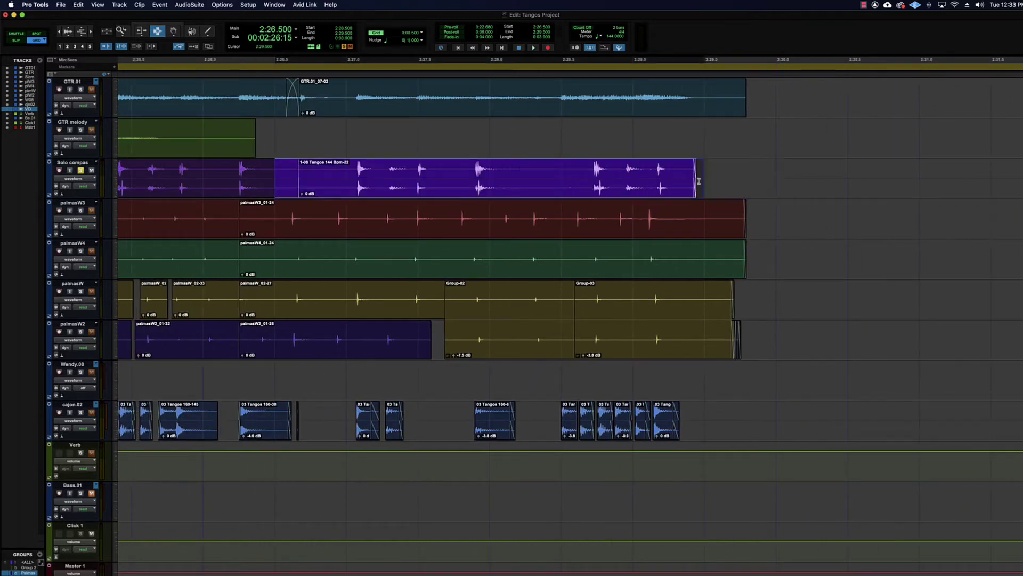
Switch the time display to Bars|Beats and trim the Solo compas clip to end at bar 91.
{"action": "left_click", "coordinate": [297, 29]}
{"action": "left_click", "coordinate": [309, 31]}
{"action": "left_click", "coordinate": [727, 182]}
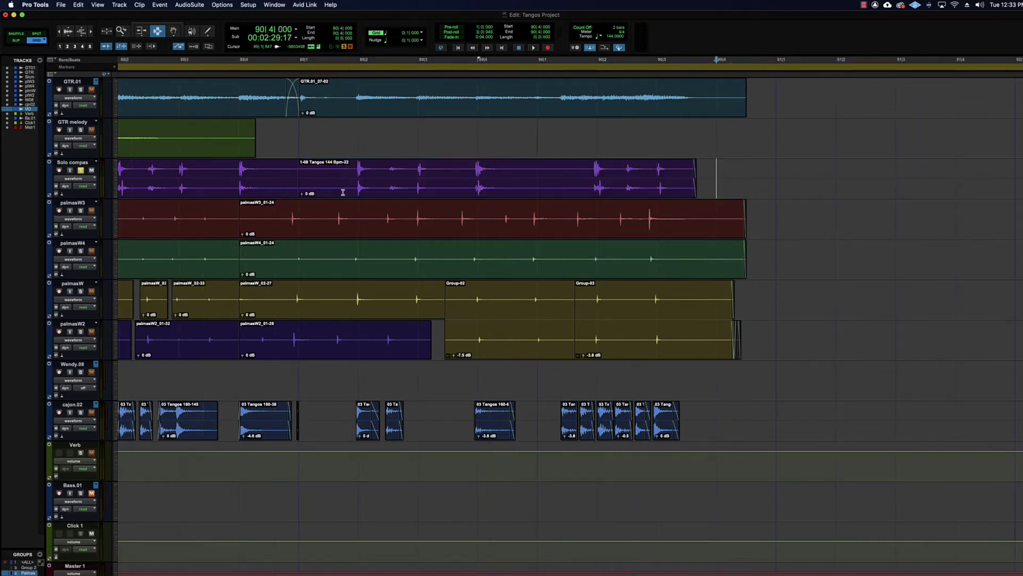
{"action": "left_click", "coordinate": [294, 179]}
{"action": "left_click_drag", "start_coordinate": [297, 179], "coordinate": [771, 187]}
{"action": "key", "text": "super+2"}
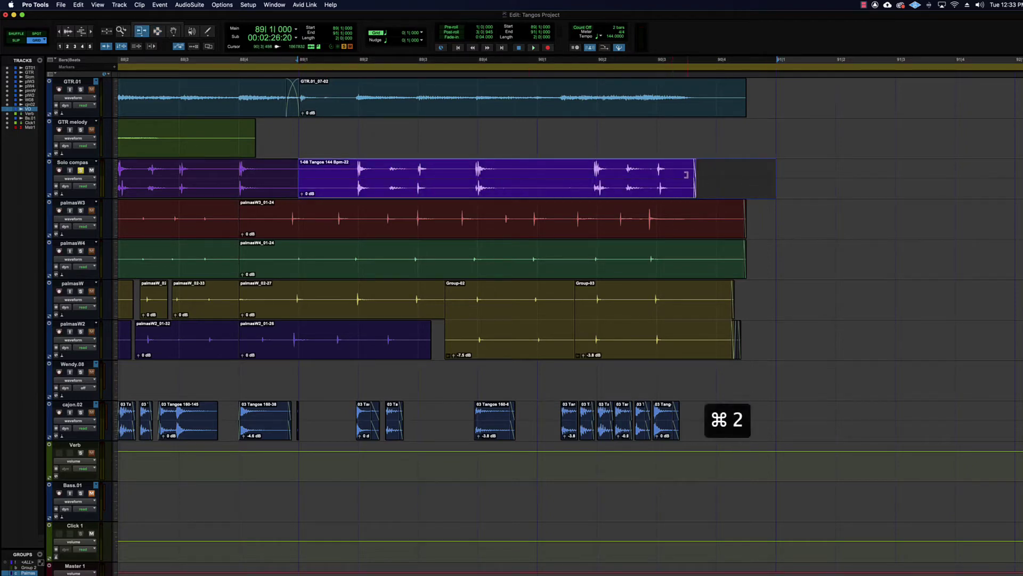
{"action": "left_click_drag", "start_coordinate": [696, 176], "coordinate": [774, 182]}
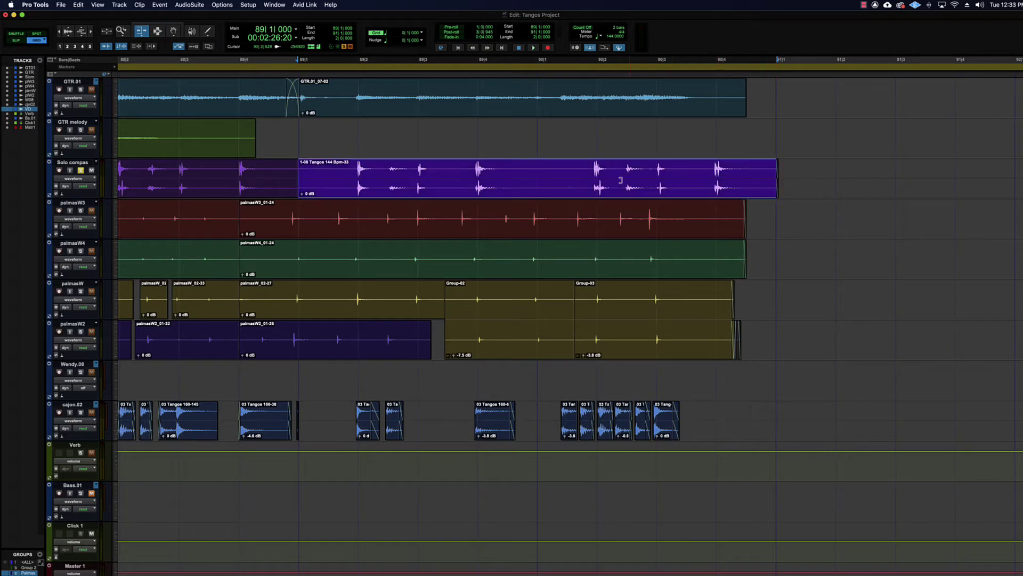
{"action": "key", "text": "super+3"}
Duplicate the Tangos clip twice, play it back from bar 89, then undo the duplicates.
{"action": "key", "text": "super+bracketleft"}
{"action": "key", "text": "super+bracketleft"}
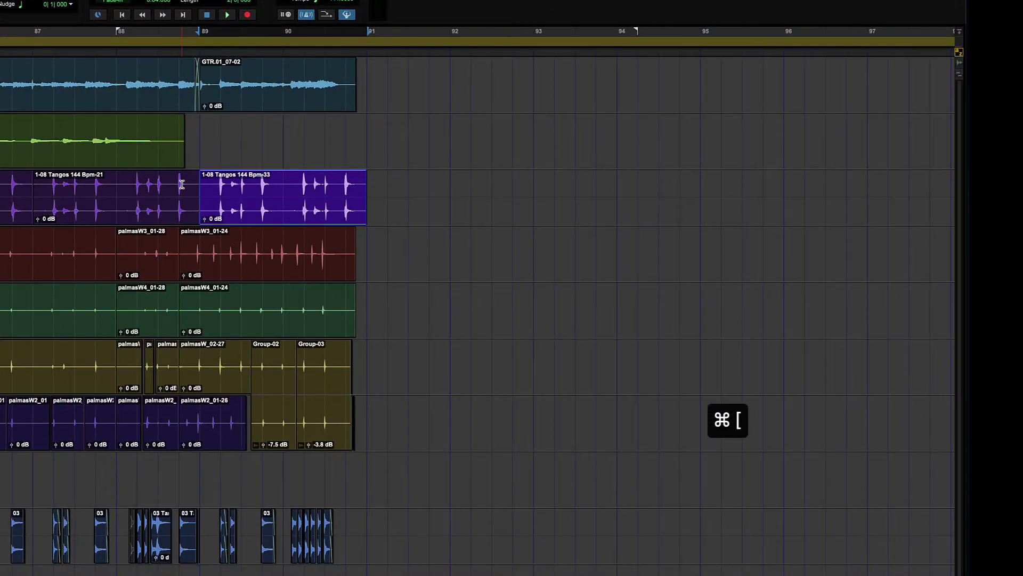
{"action": "key", "text": "super+d"}
{"action": "key", "text": "super+d"}
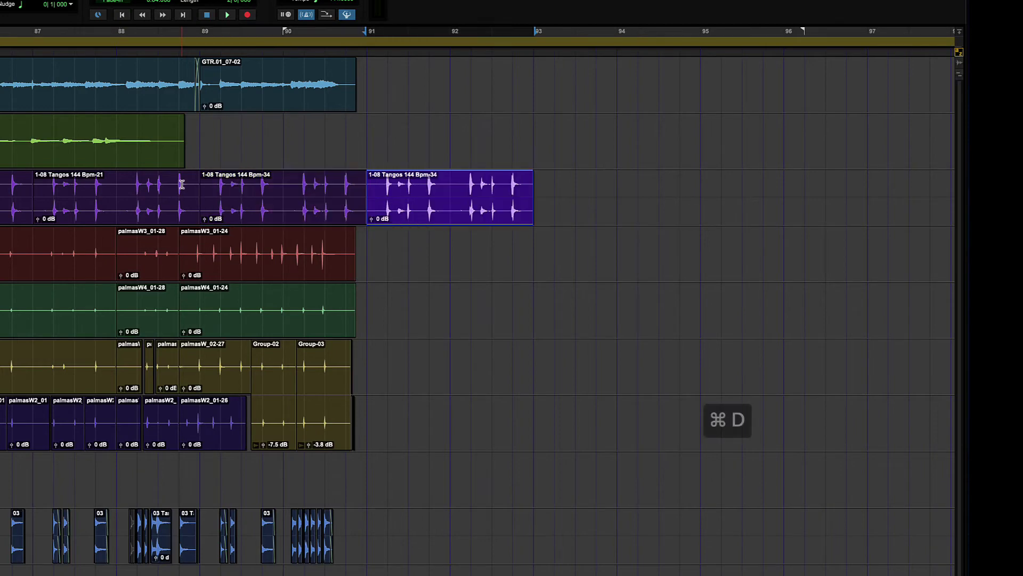
{"action": "key", "text": "super+d"}
{"action": "left_click", "coordinate": [207, 205]}
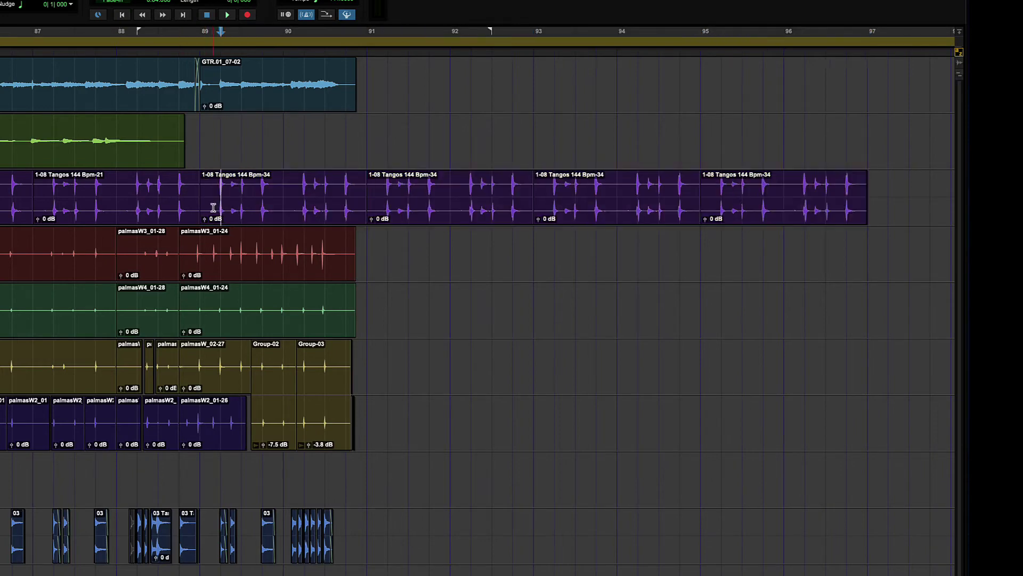
{"action": "key", "text": "space"}
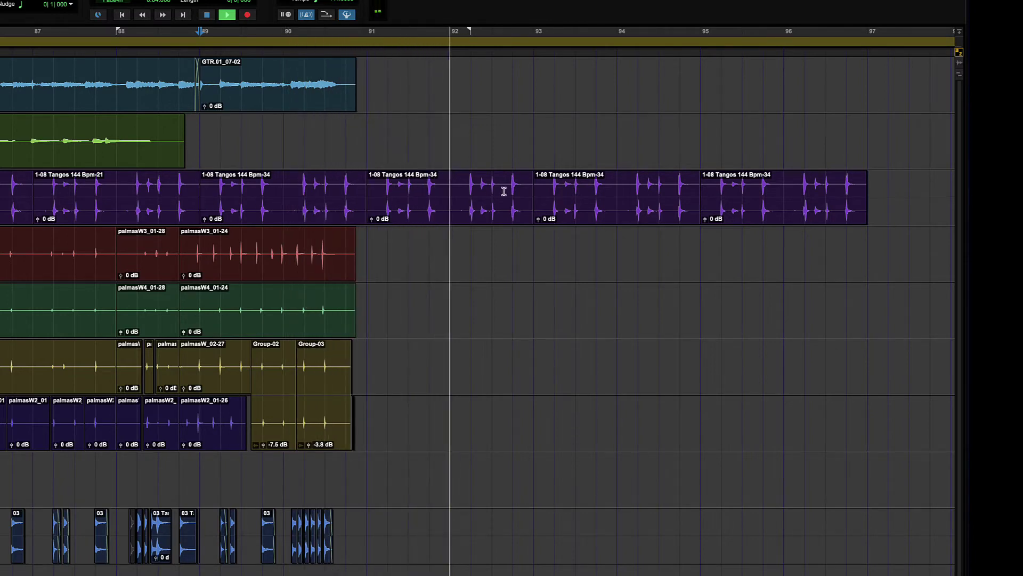
{"action": "key", "text": "super+z"}
{"action": "key", "text": "super+z"}
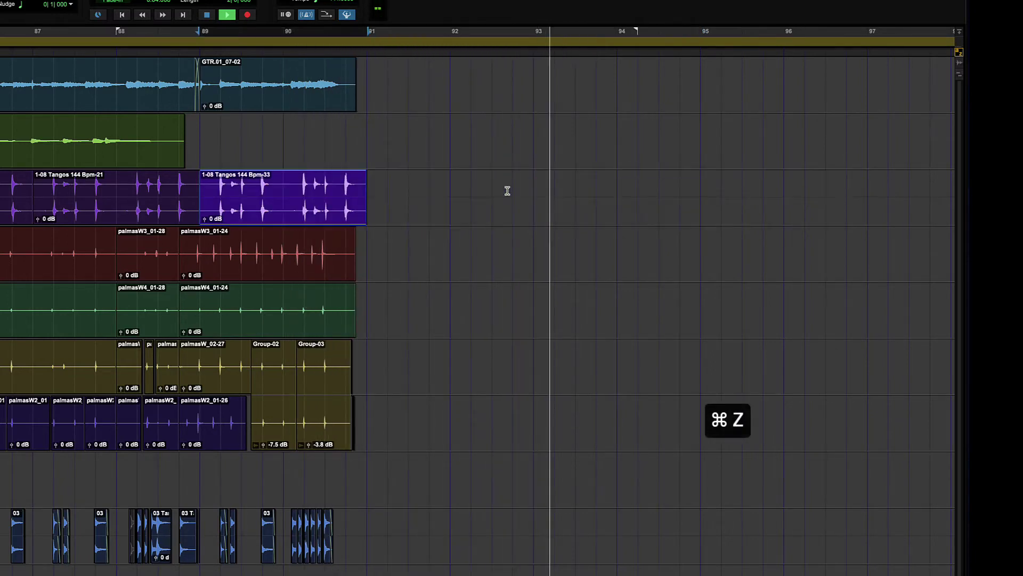
{"action": "key", "text": "space"}
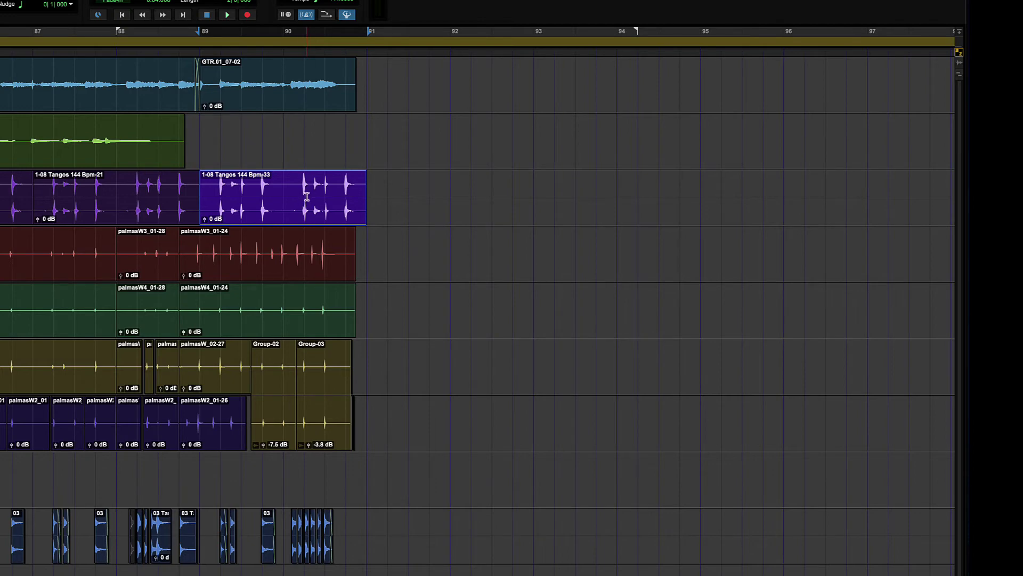
{"action": "left_click_drag", "start_coordinate": [304, 197], "coordinate": [361, 199]}
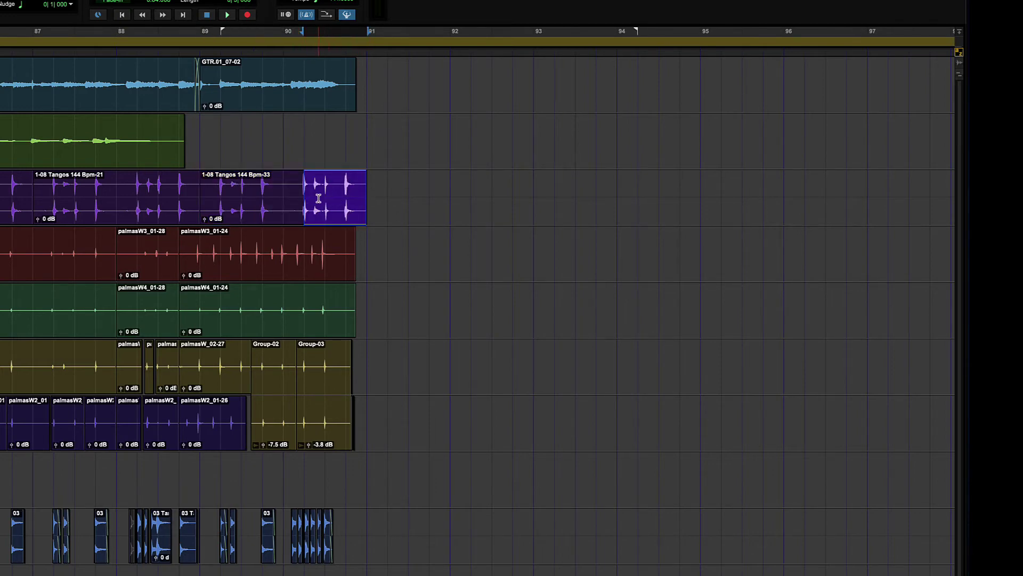
{"action": "key", "text": "super+d"}
{"action": "key", "text": "super+d"}
{"action": "key", "text": "super+d"}
{"action": "key", "text": "super+d"}
{"action": "key", "text": "super+d"}
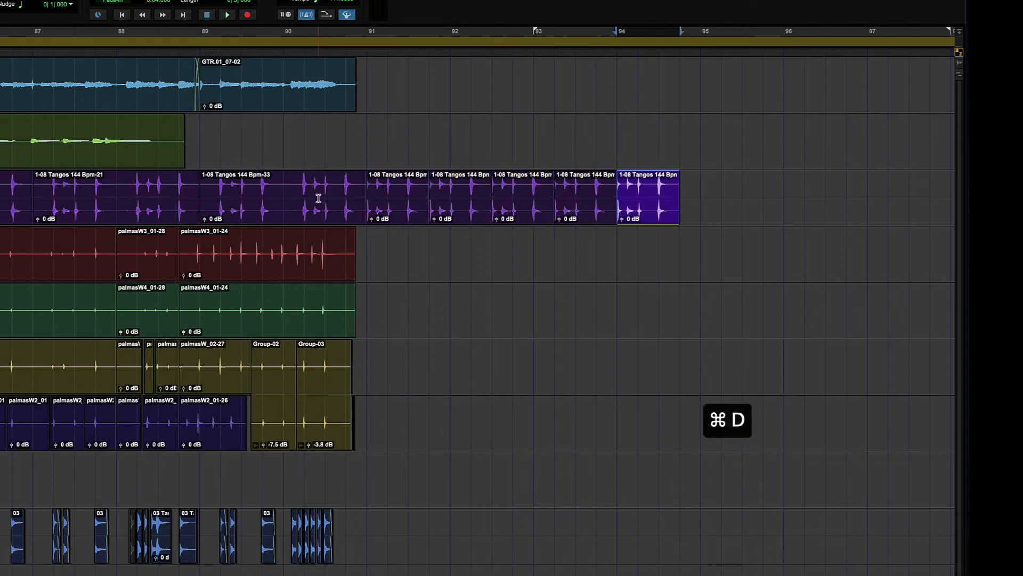
{"action": "left_click", "coordinate": [214, 189]}
{"action": "key", "text": "space"}
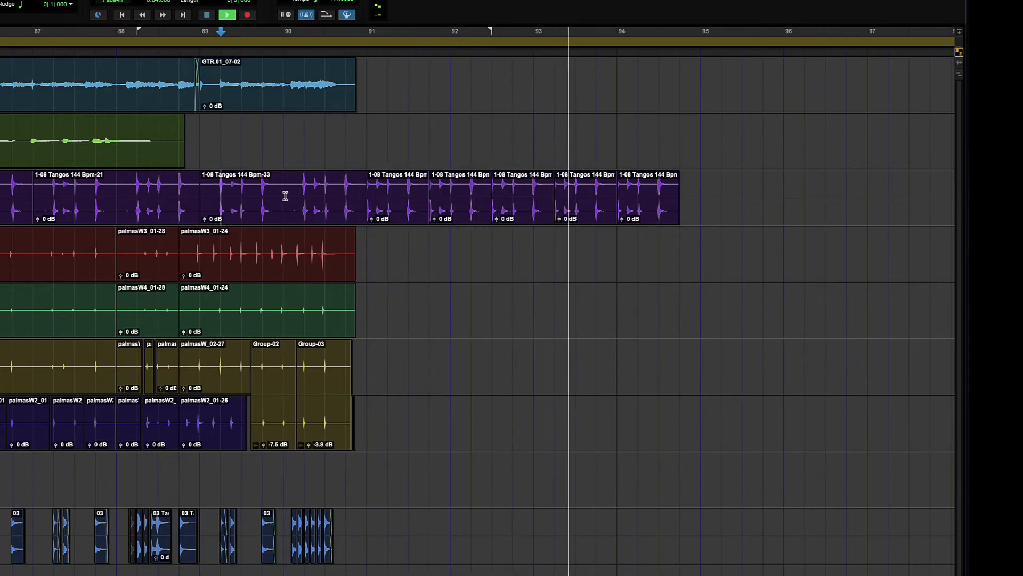
{"action": "key", "text": "super+z"}
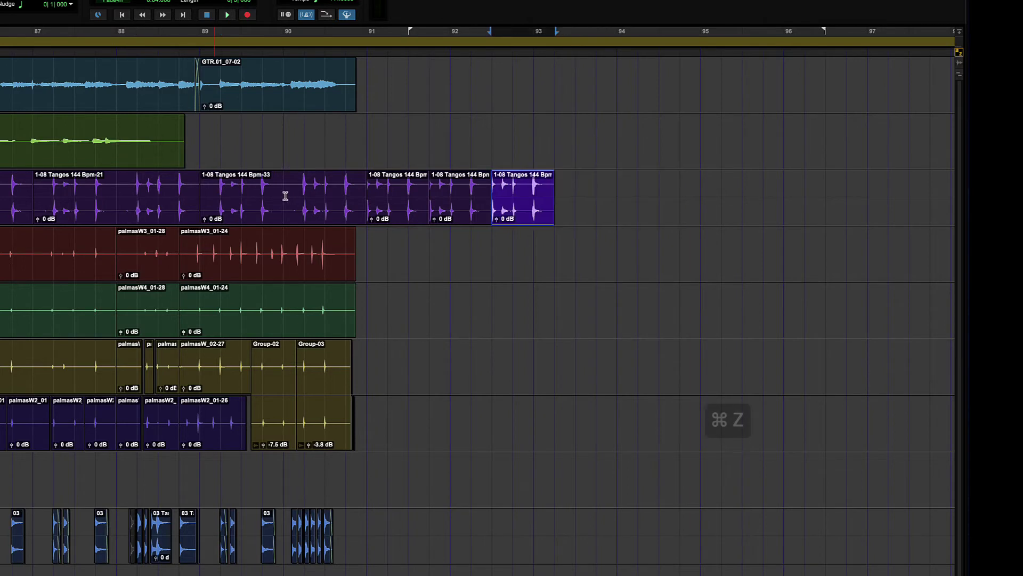
{"action": "key", "text": "super+z"}
{"action": "key", "text": "super+z"}
{"action": "key", "text": "super+z"}
{"action": "key", "text": "super+z"}
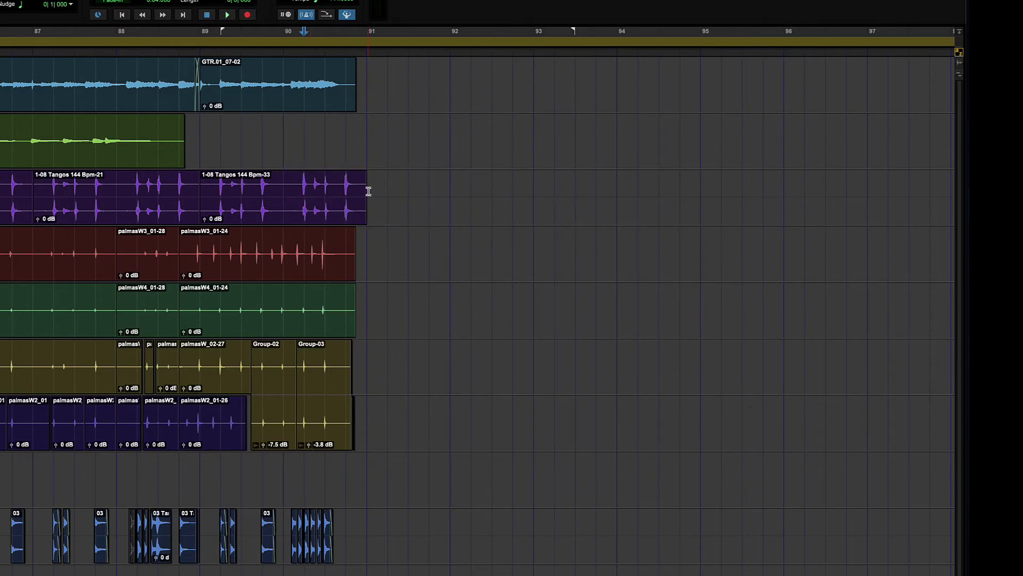
{"action": "left_click", "coordinate": [364, 192]}
{"action": "left_click_drag", "start_coordinate": [364, 192], "coordinate": [194, 190]}
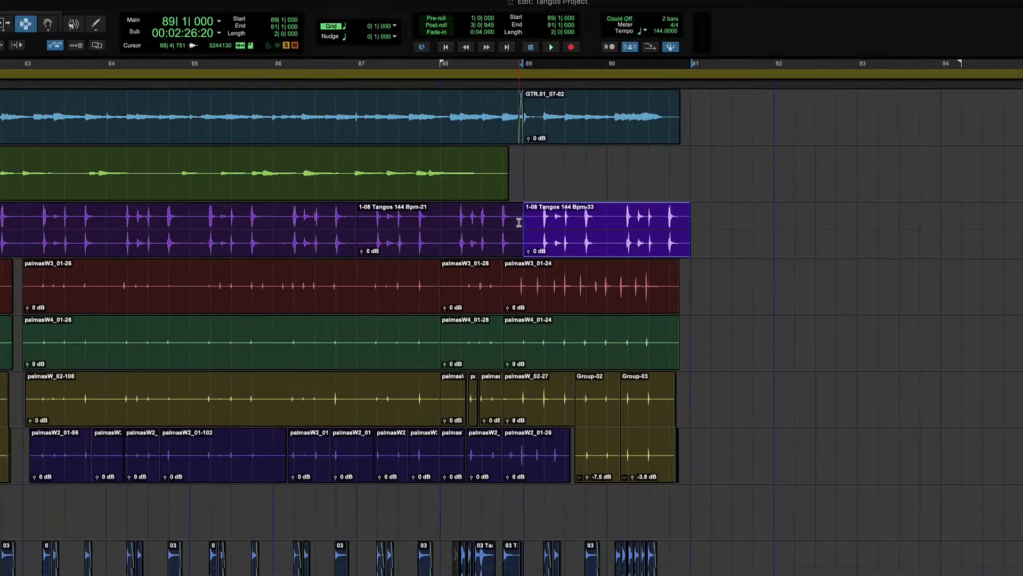
{"action": "left_click", "coordinate": [200, 191]}
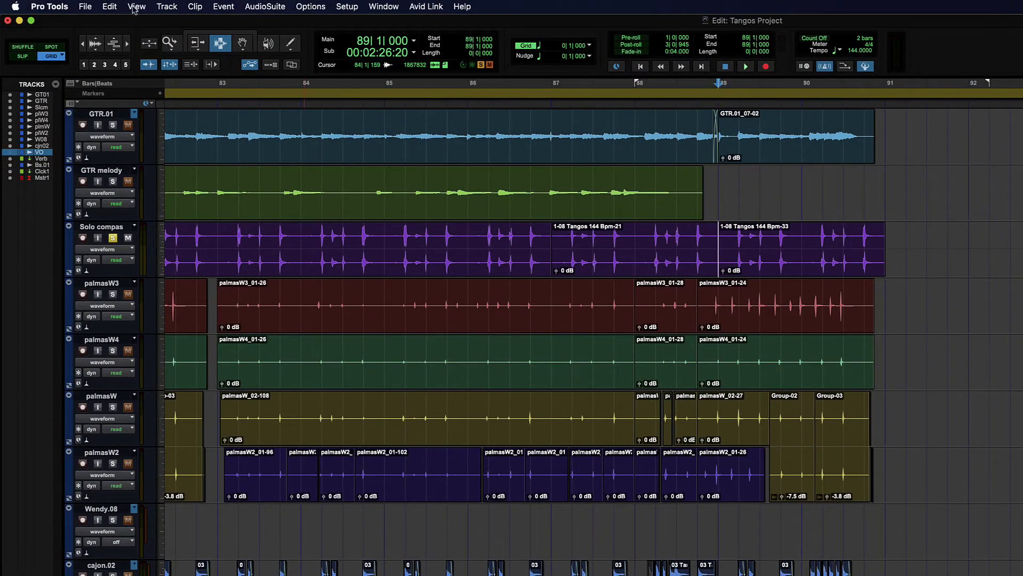
{"action": "left_click", "coordinate": [108, 6]}
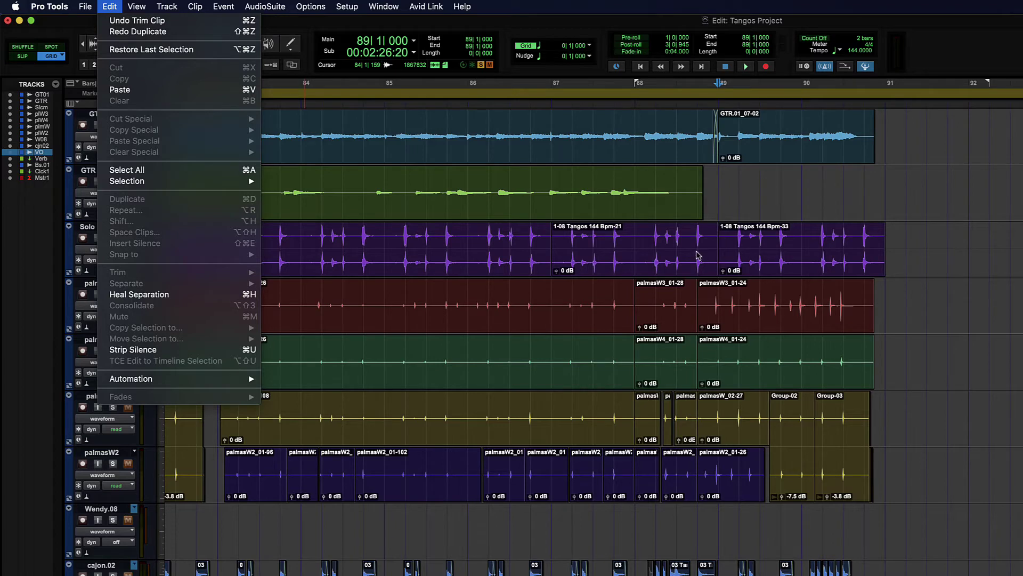
{"action": "left_click", "coordinate": [720, 245]}
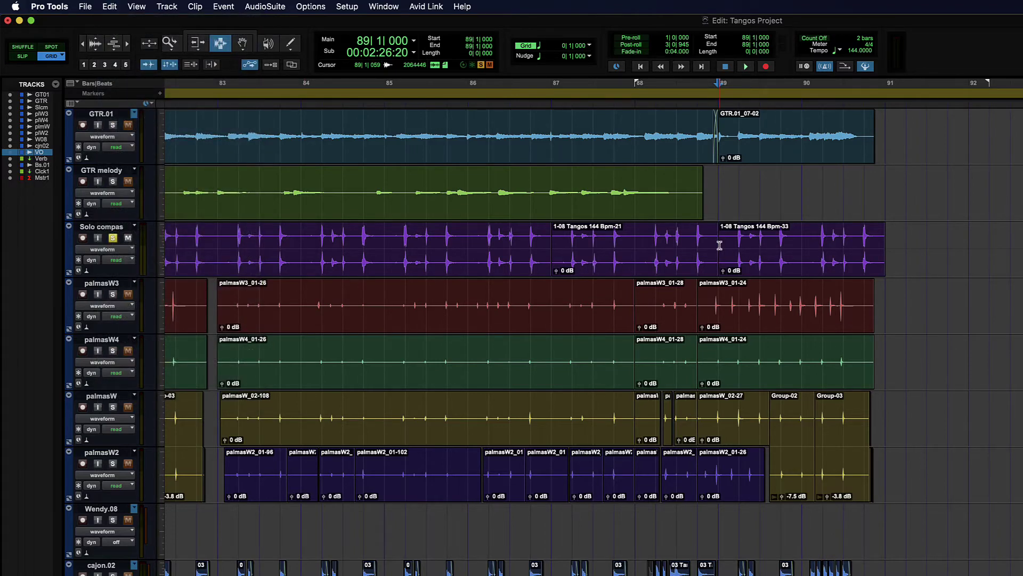
{"action": "left_click_drag", "start_coordinate": [719, 245], "coordinate": [889, 246]}
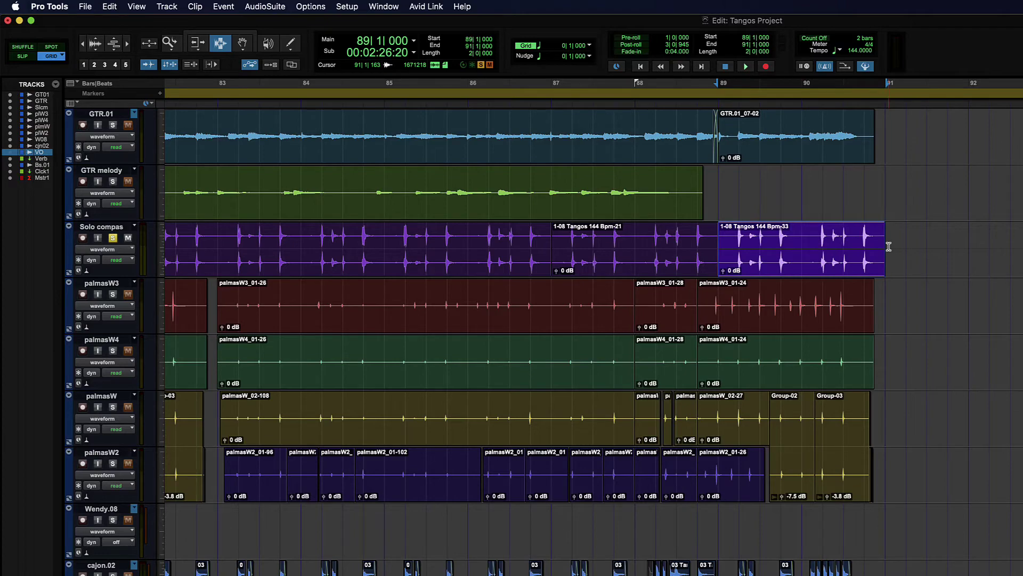
{"action": "left_click", "coordinate": [109, 6]}
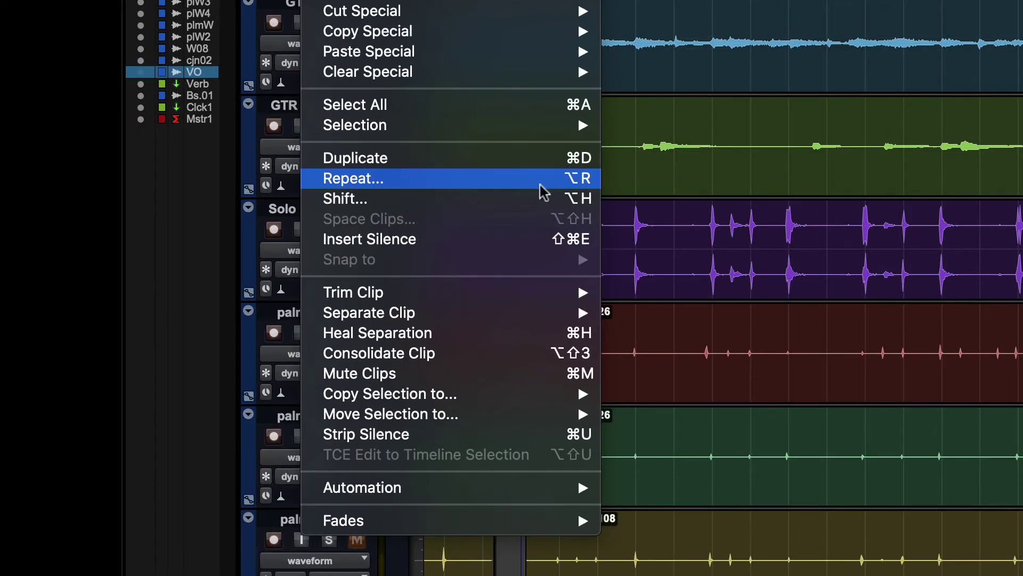
{"action": "left_click", "coordinate": [369, 180]}
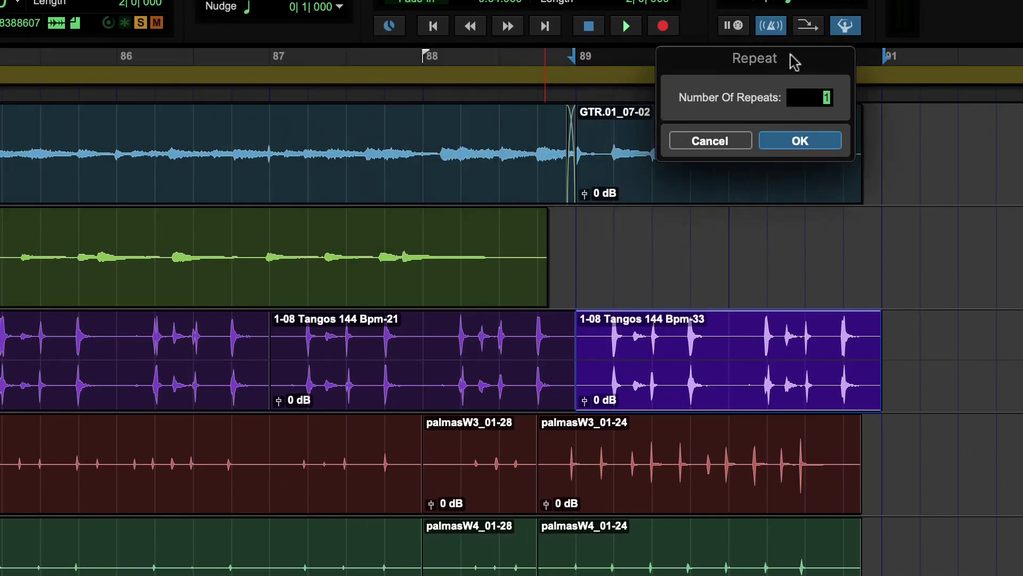
{"action": "left_click_drag", "start_coordinate": [795, 64], "coordinate": [521, 141]}
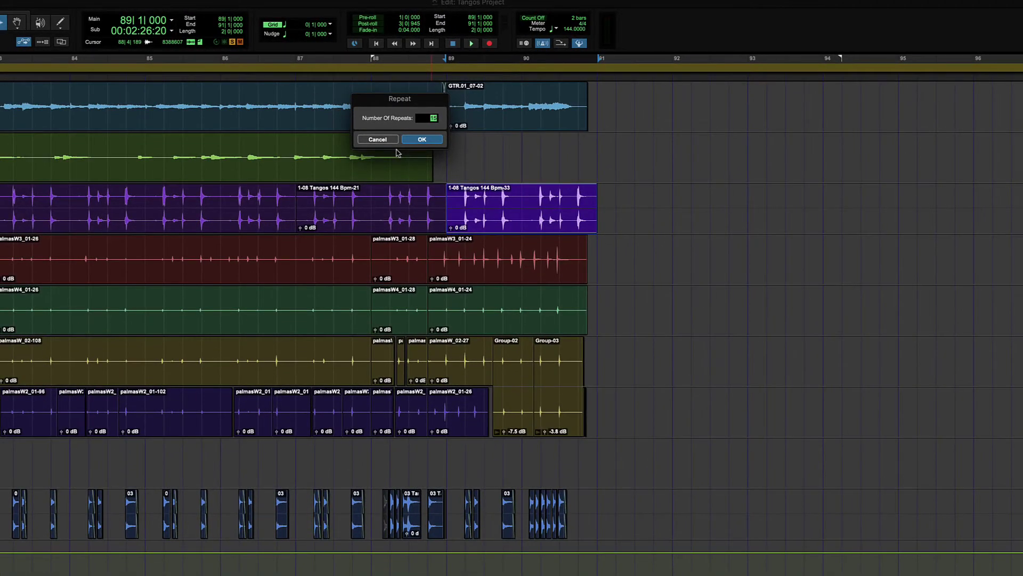
{"action": "type", "text": "3"}
{"action": "key", "text": "Return"}
{"action": "key", "text": "super+bracketleft"}
{"action": "key", "text": "super+bracketleft"}
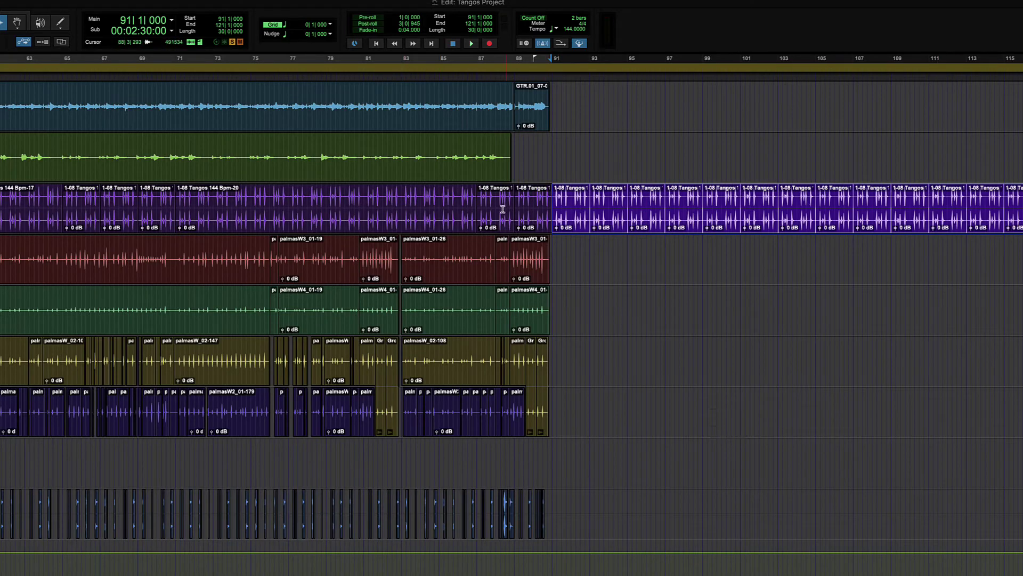
{"action": "key", "text": "super+z"}
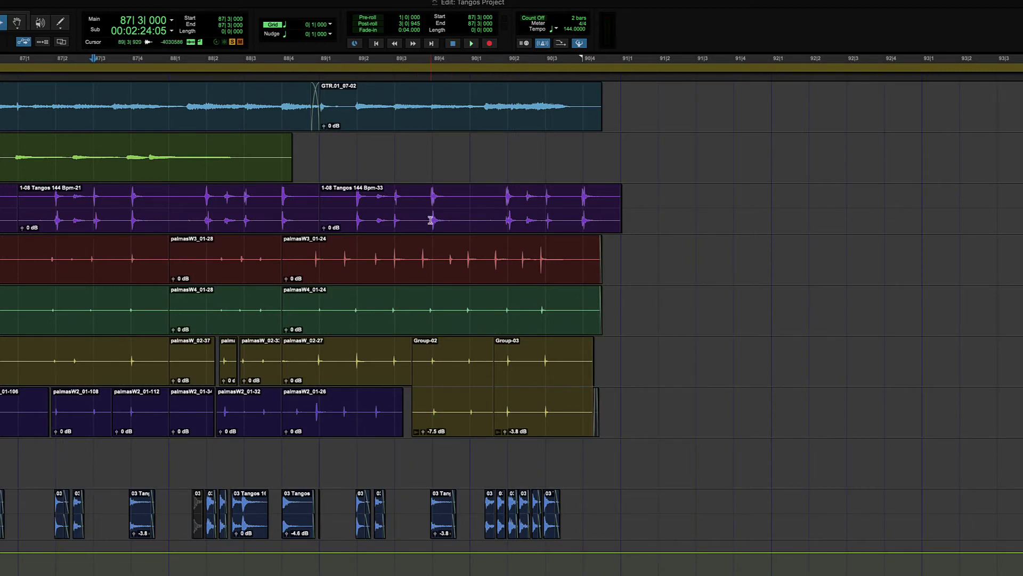
{"action": "left_click_drag", "start_coordinate": [504, 208], "coordinate": [578, 211]}
{"action": "key", "text": "space"}
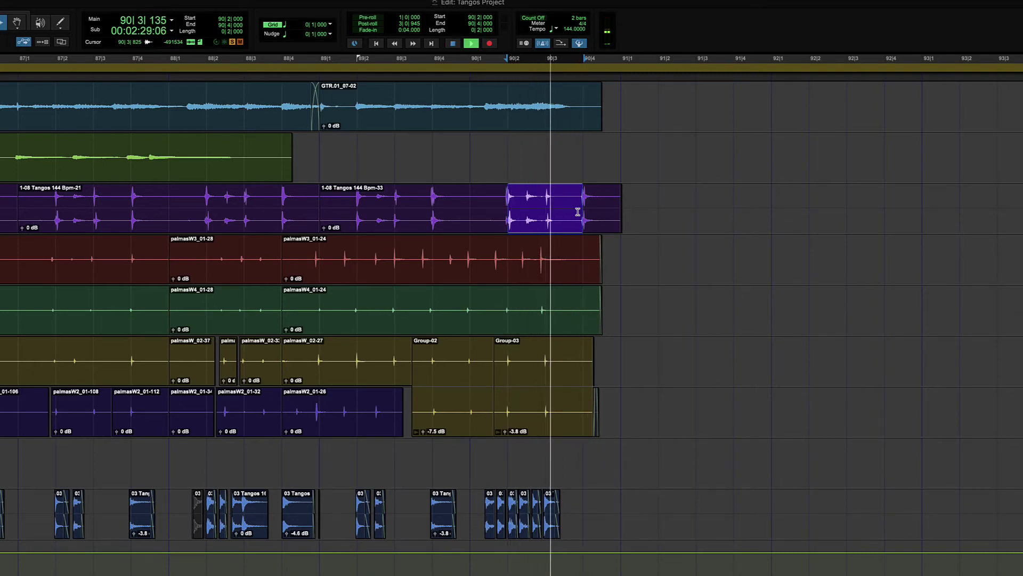
{"action": "key", "text": "space"}
{"action": "left_click_drag", "start_coordinate": [458, 207], "coordinate": [529, 206]}
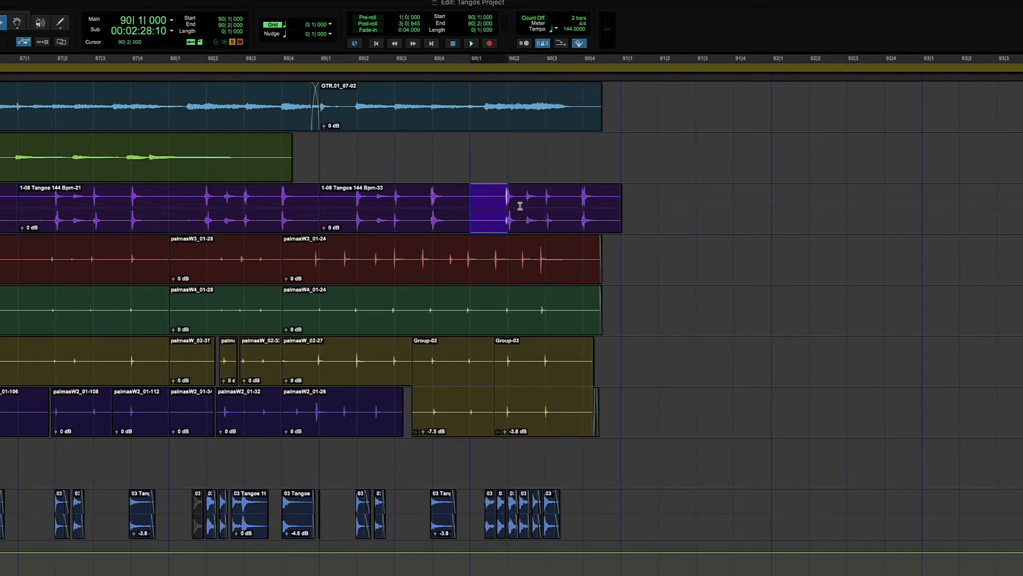
{"action": "left_click", "coordinate": [556, 207], "text": "shift"}
{"action": "key", "text": "space"}
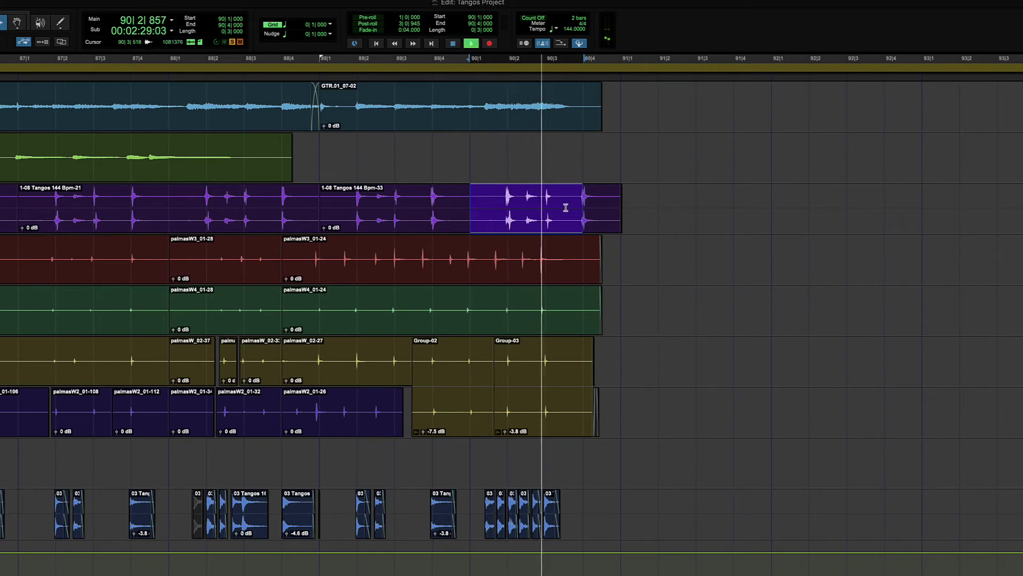
{"action": "left_click_drag", "start_coordinate": [358, 199], "coordinate": [471, 204]}
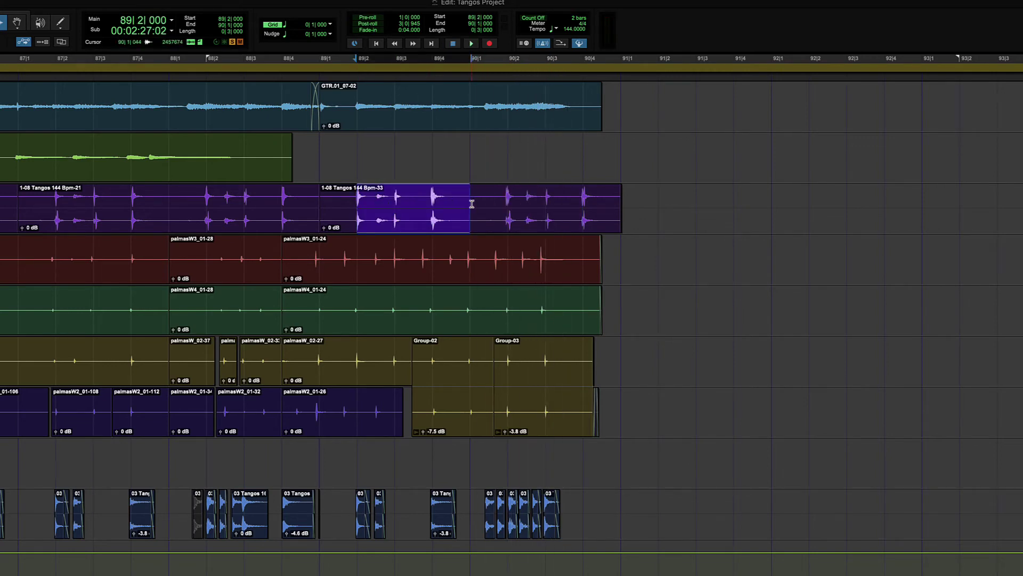
{"action": "key", "text": "space"}
{"action": "key", "text": "super+e"}
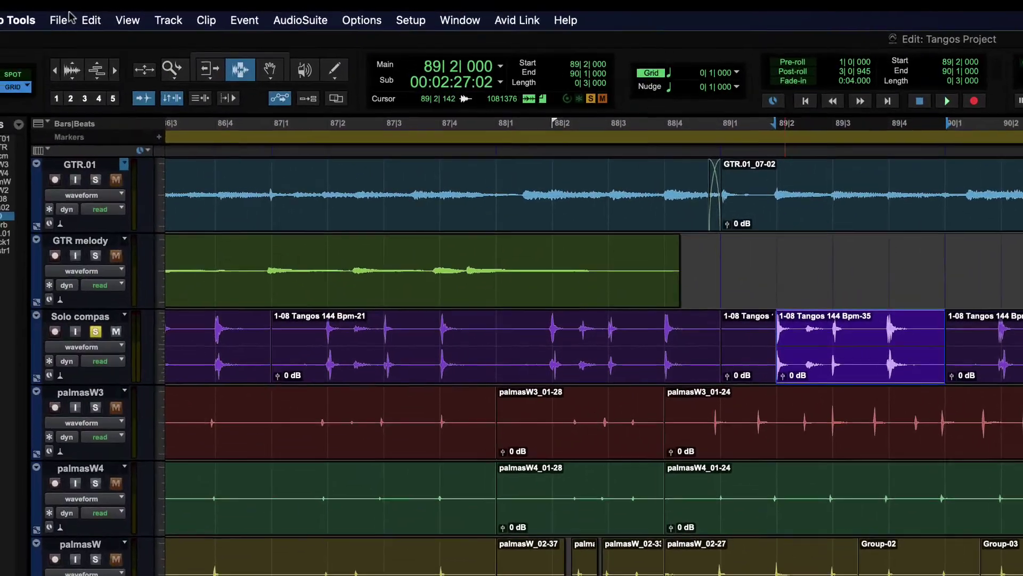
{"action": "left_click", "coordinate": [99, 21]}
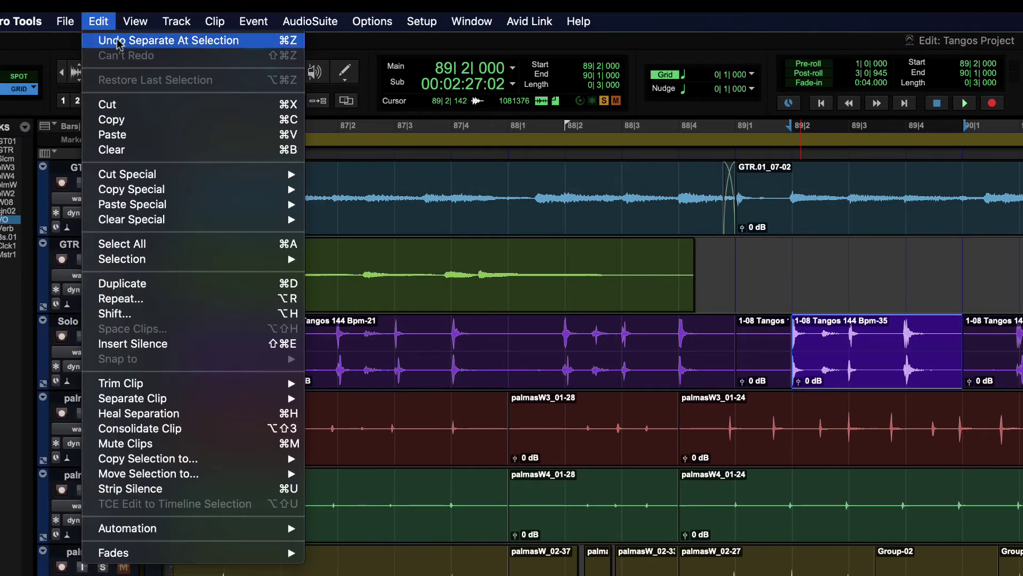
{"action": "mouse_move", "coordinate": [287, 399]}
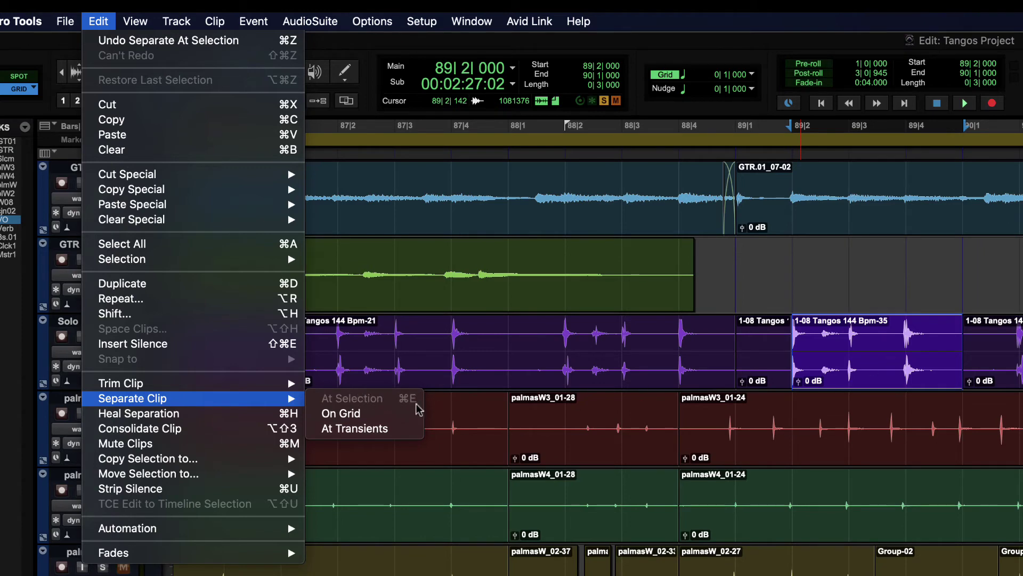
{"action": "left_click", "coordinate": [815, 357]}
{"action": "key", "text": "super+z"}
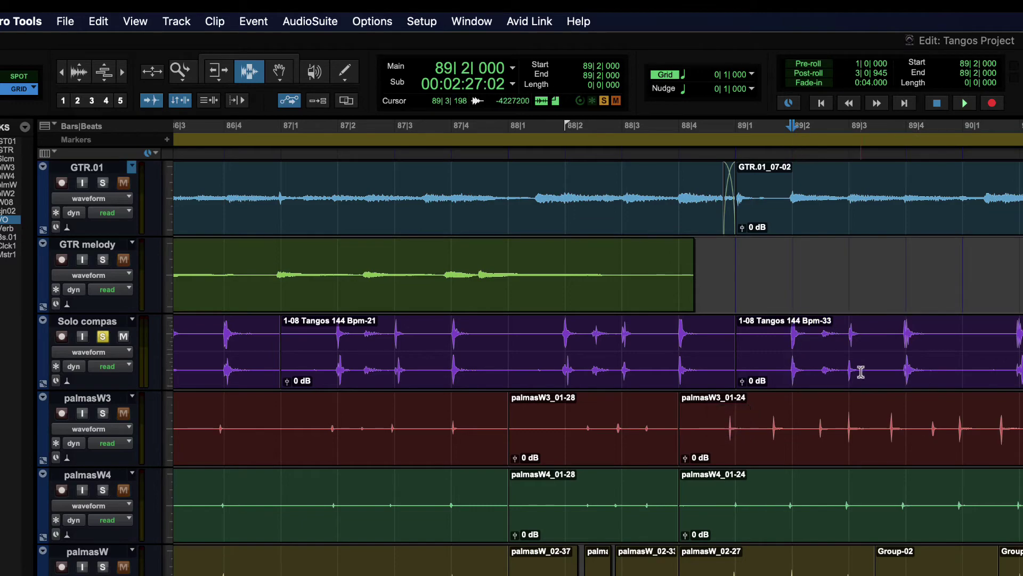
{"action": "left_click_drag", "start_coordinate": [793, 349], "coordinate": [950, 352]}
{"action": "key", "text": "super+e"}
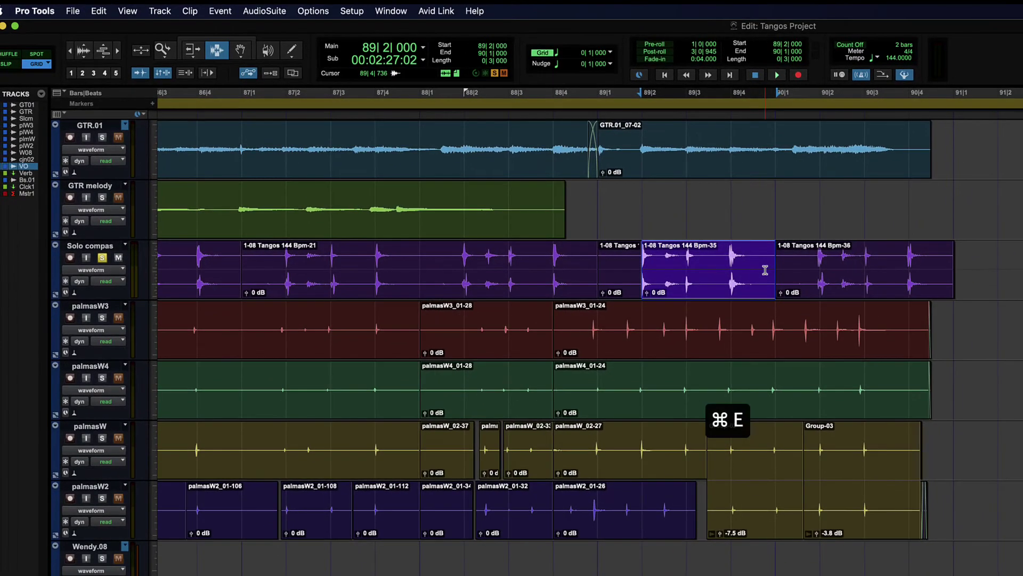
{"action": "key", "text": "super+4"}
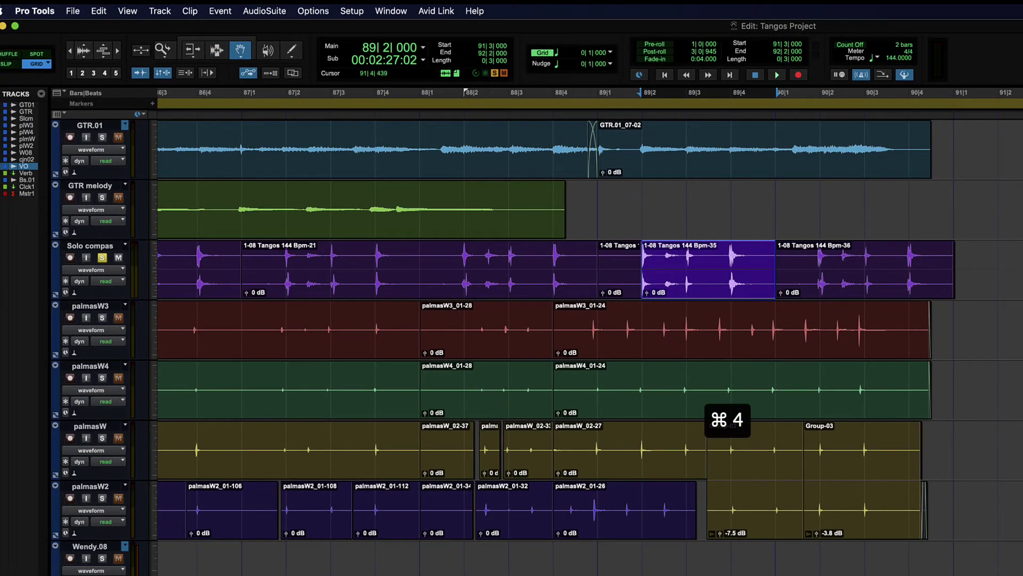
{"action": "left_click_drag", "start_coordinate": [773, 270], "coordinate": [1022, 270]}
{"action": "key", "text": "super+z"}
{"action": "key", "text": "super+z"}
{"action": "left_click", "coordinate": [776, 265]}
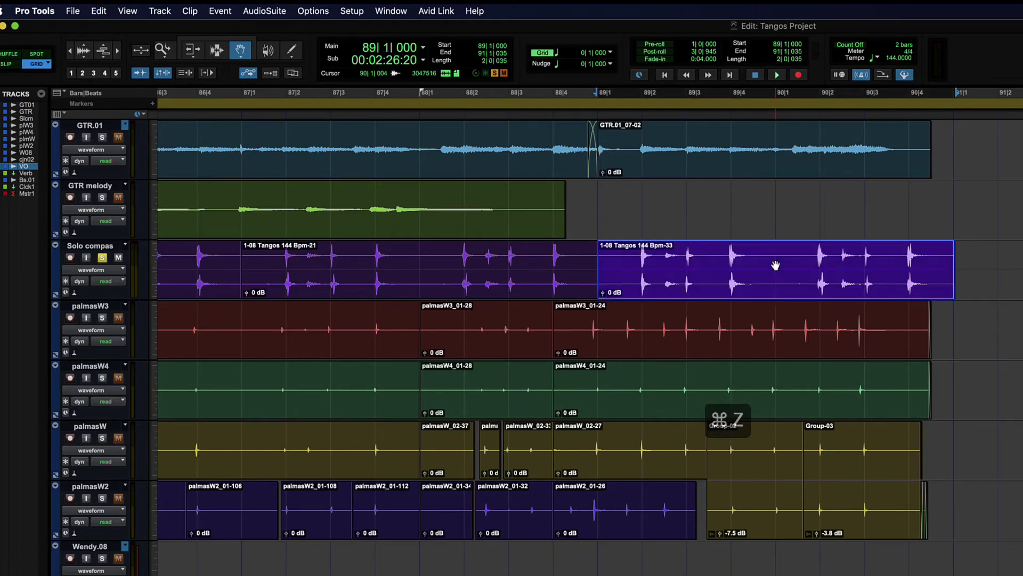
{"action": "key", "text": "super+3"}
{"action": "left_click_drag", "start_coordinate": [634, 250], "coordinate": [822, 260]}
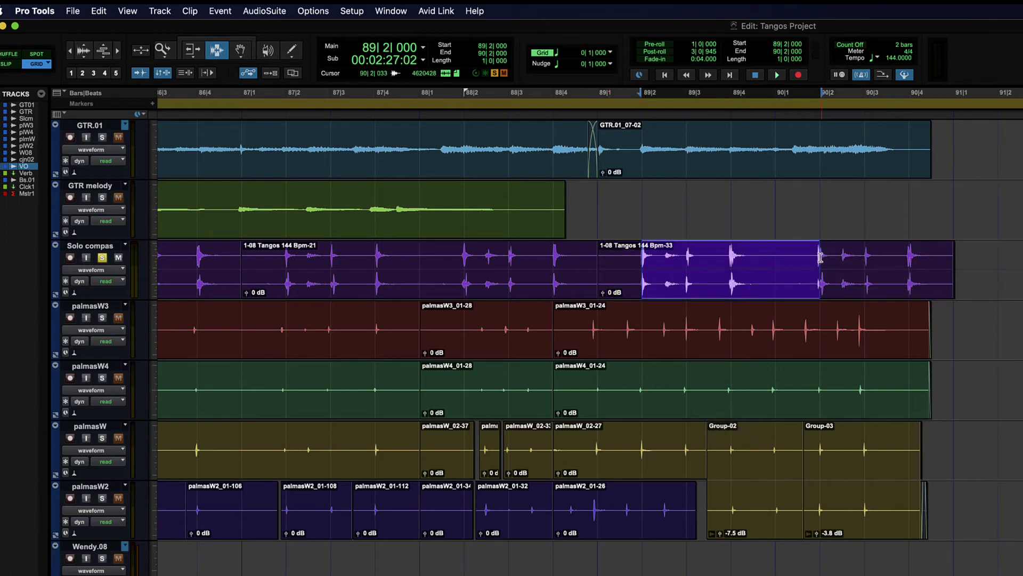
Separate bar 89|2–90|1 with ⌘E, then heal 88|4–91|1 back into one clip.
{"action": "left_click", "coordinate": [1007, 267]}
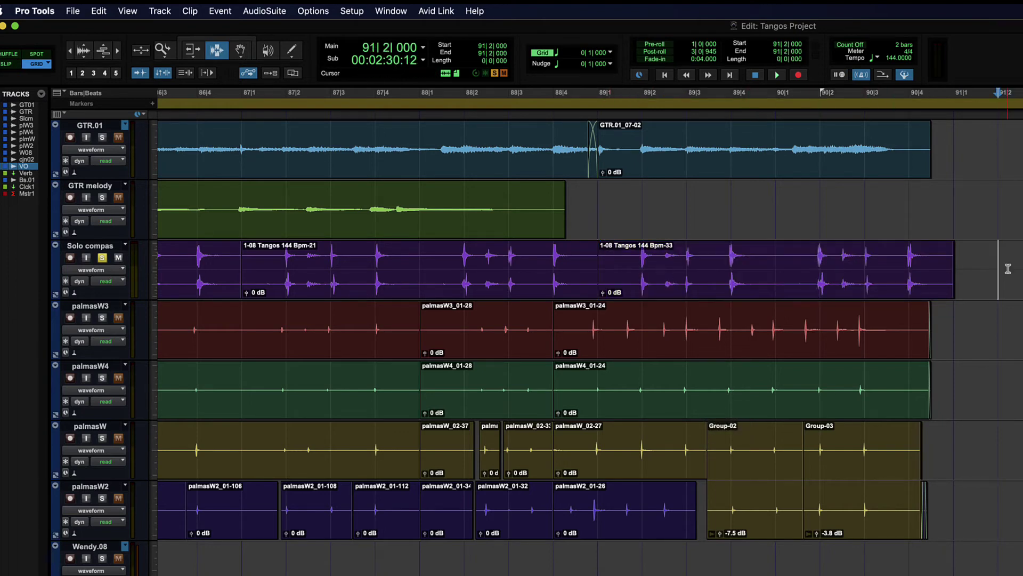
{"action": "left_click", "coordinate": [780, 275], "text": "shift"}
{"action": "key", "text": "super+e"}
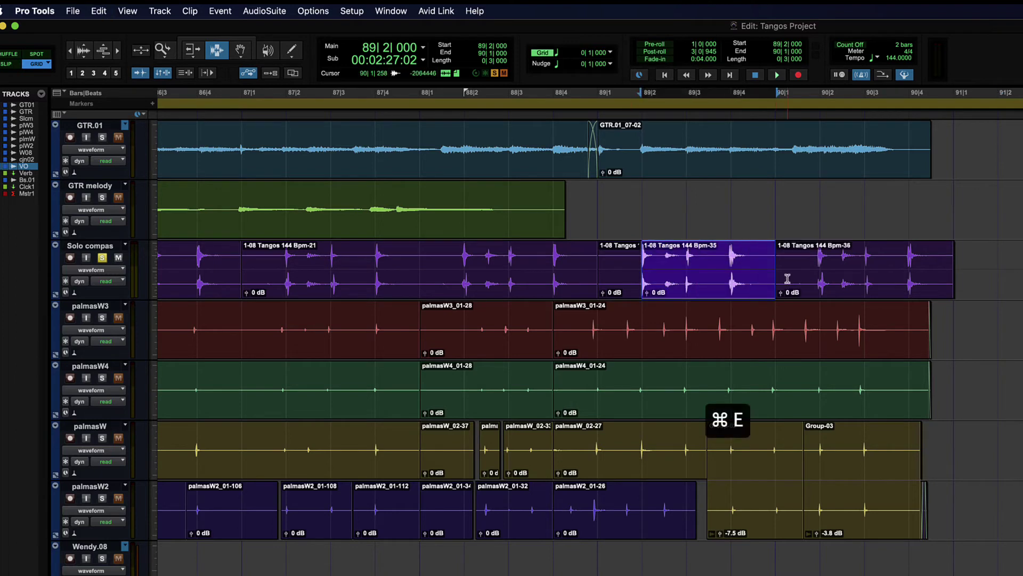
{"action": "left_click", "coordinate": [942, 277], "text": "shift"}
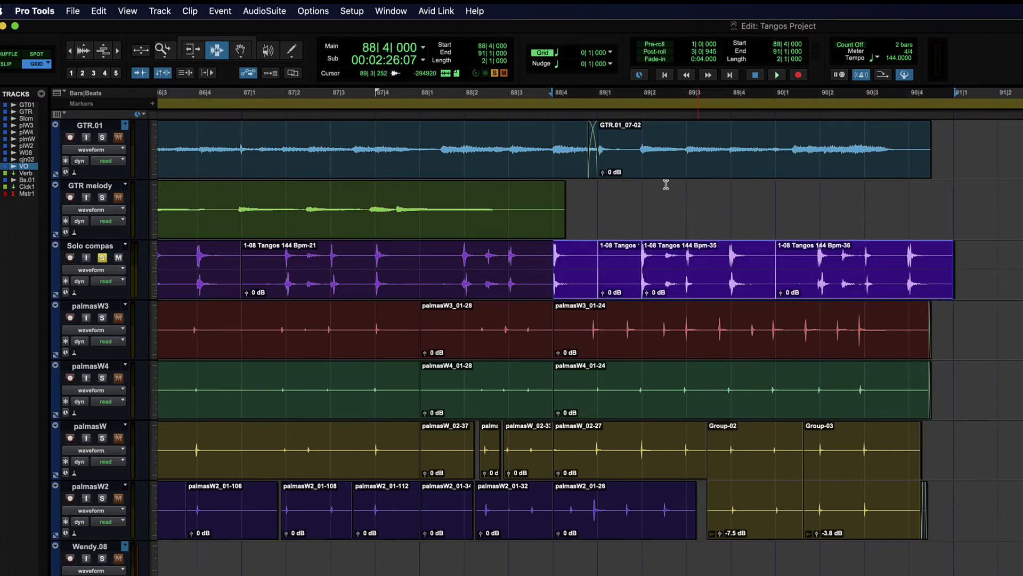
{"action": "left_click", "coordinate": [99, 11]}
{"action": "mouse_move", "coordinate": [127, 11]}
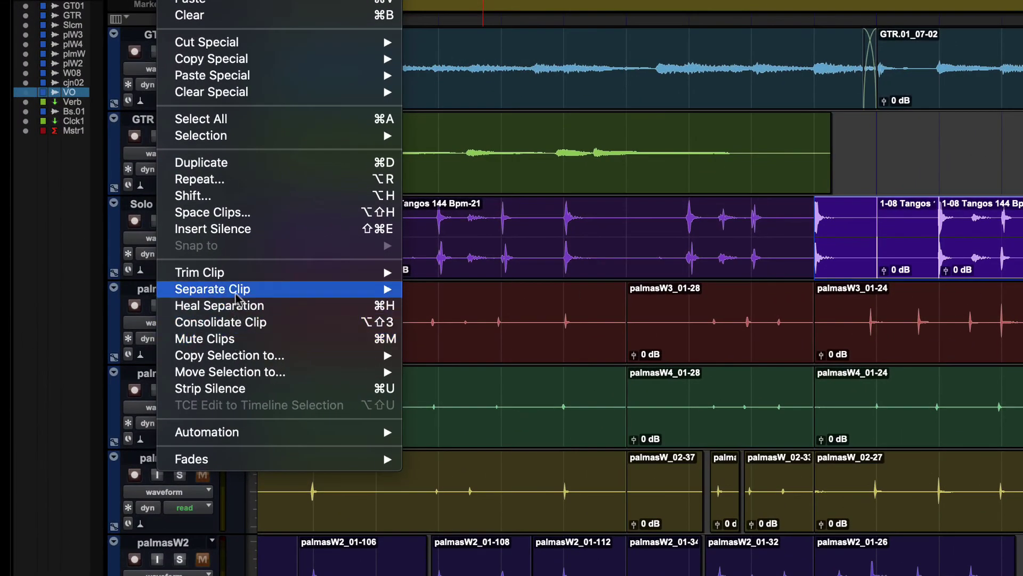
{"action": "left_click", "coordinate": [231, 309]}
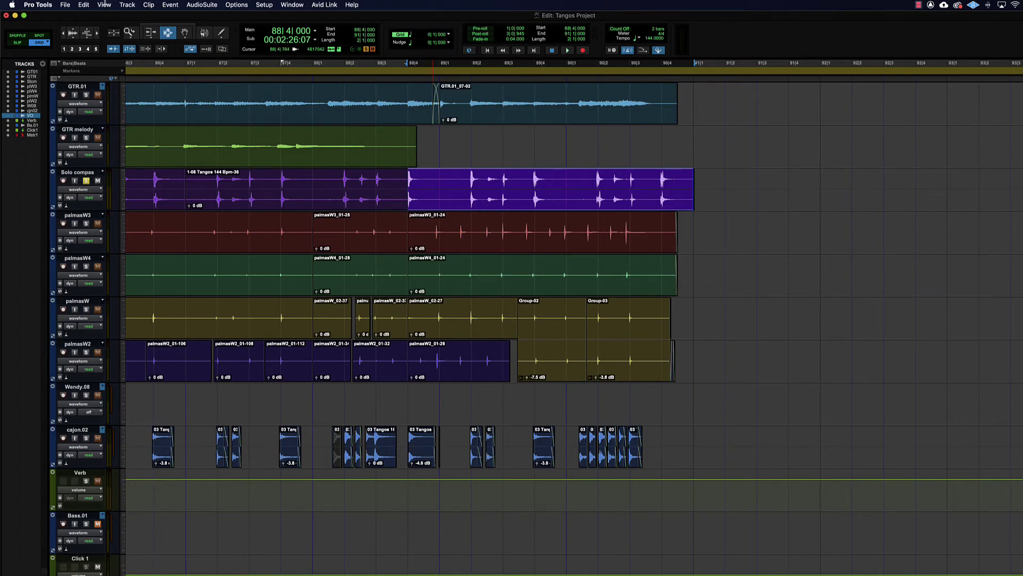
Separate the Solo compas clip on the grid with a 10 msec pre-separate amount.
{"action": "left_click", "coordinate": [83, 4]}
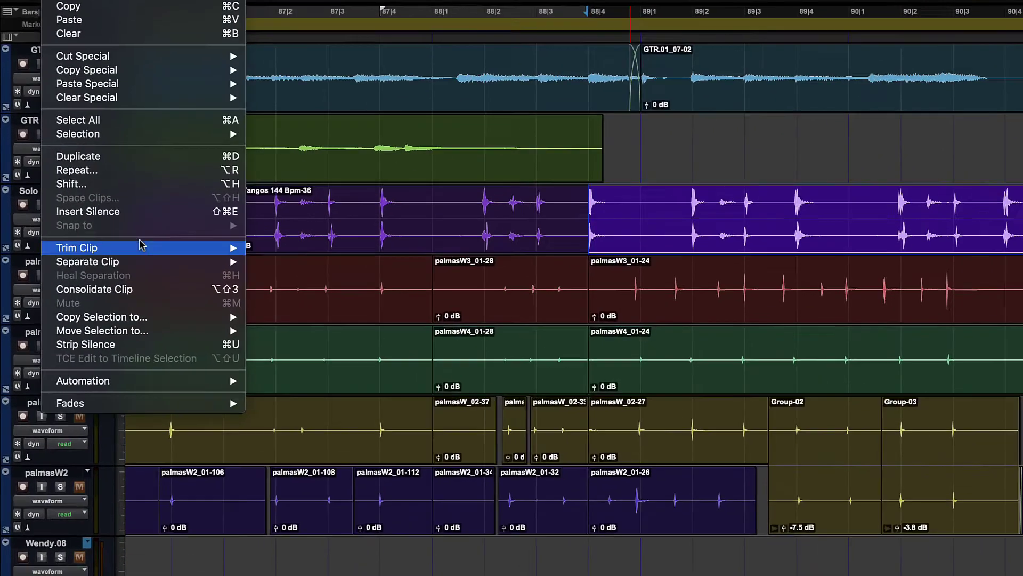
{"action": "mouse_move", "coordinate": [135, 216]}
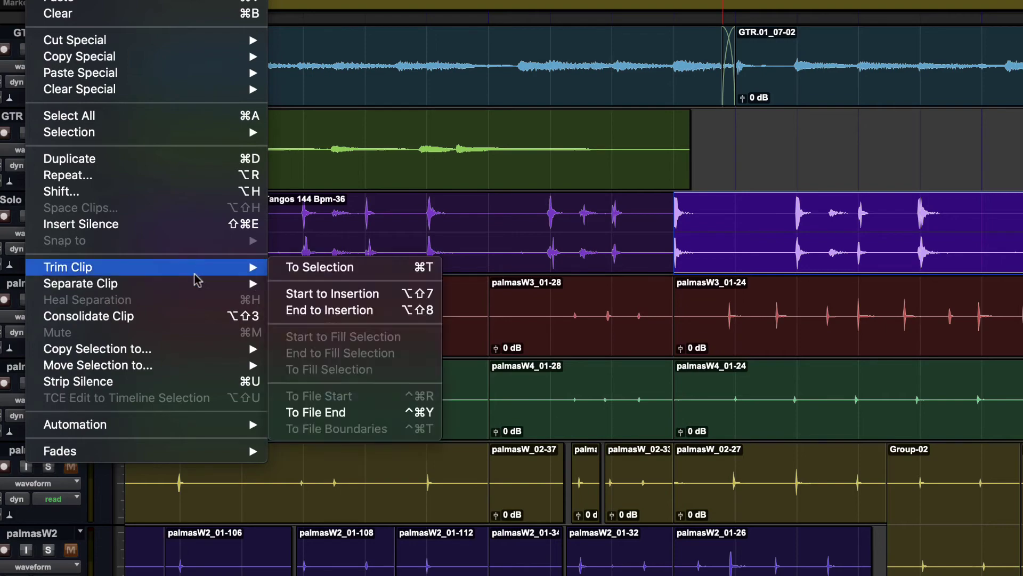
{"action": "mouse_move", "coordinate": [191, 283]}
{"action": "left_click", "coordinate": [306, 300]}
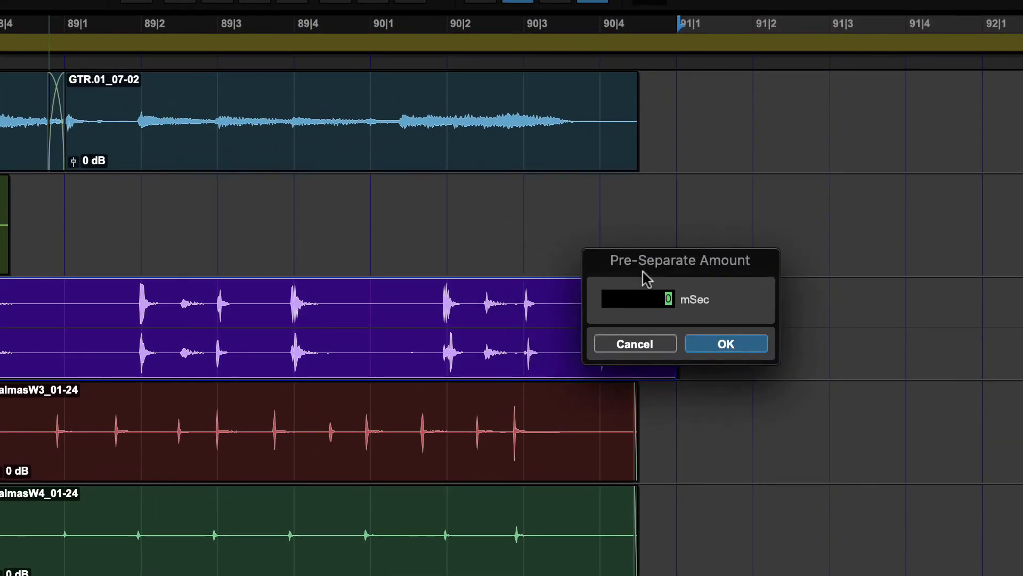
{"action": "left_click_drag", "start_coordinate": [720, 265], "coordinate": [383, 198]}
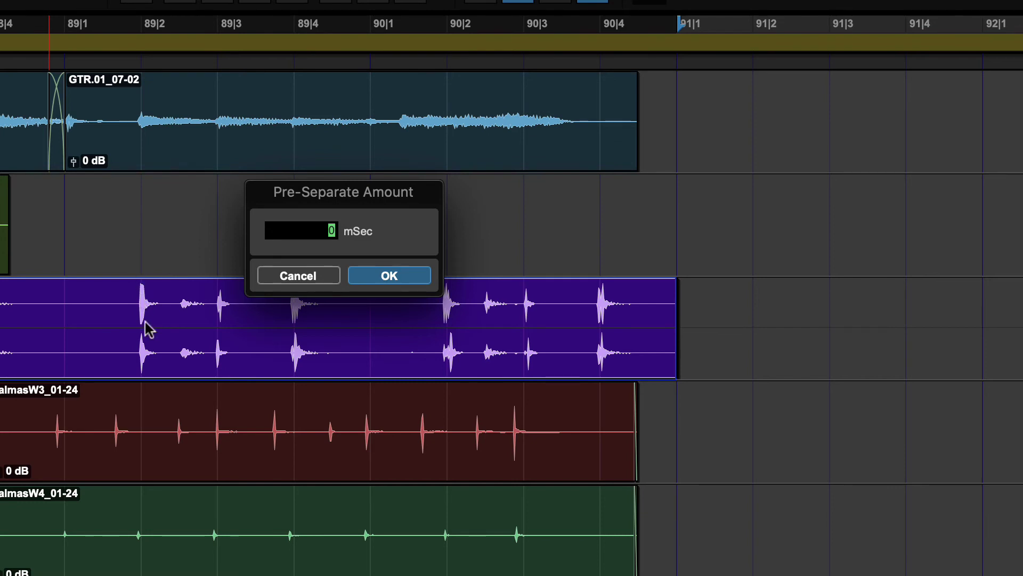
{"action": "type", "text": "10"}
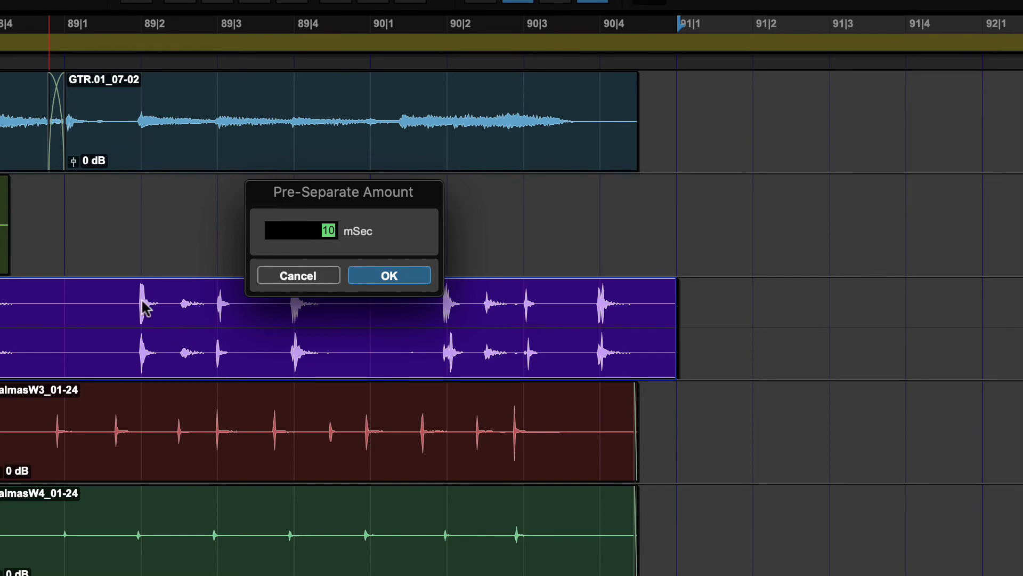
{"action": "left_click", "coordinate": [376, 277]}
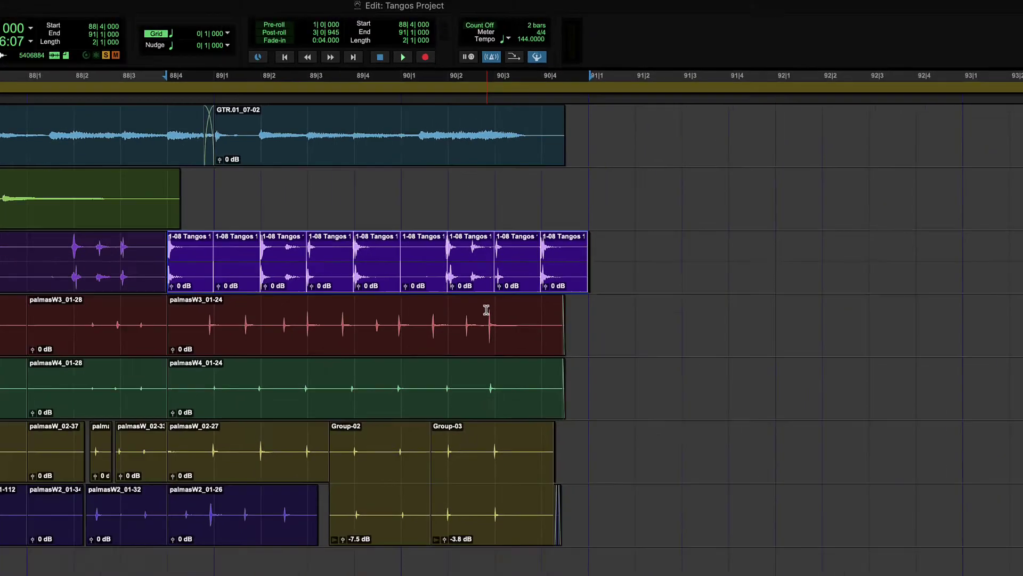
{"action": "key", "text": "super+bracketright"}
Try moving the Bpm-40 and Bpm-42 slices with the Grabber, then undo the moves.
{"action": "scroll", "coordinate": [472, 251], "scroll_direction": "right", "scroll_amount": 10}
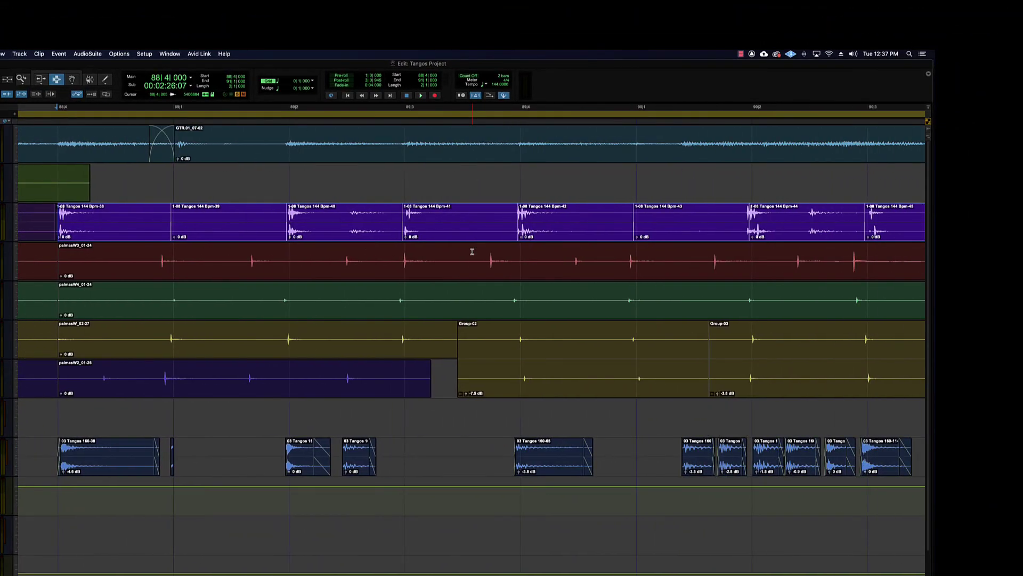
{"action": "key", "text": "super+4"}
{"action": "left_click", "coordinate": [354, 183]}
{"action": "left_click", "coordinate": [343, 224]}
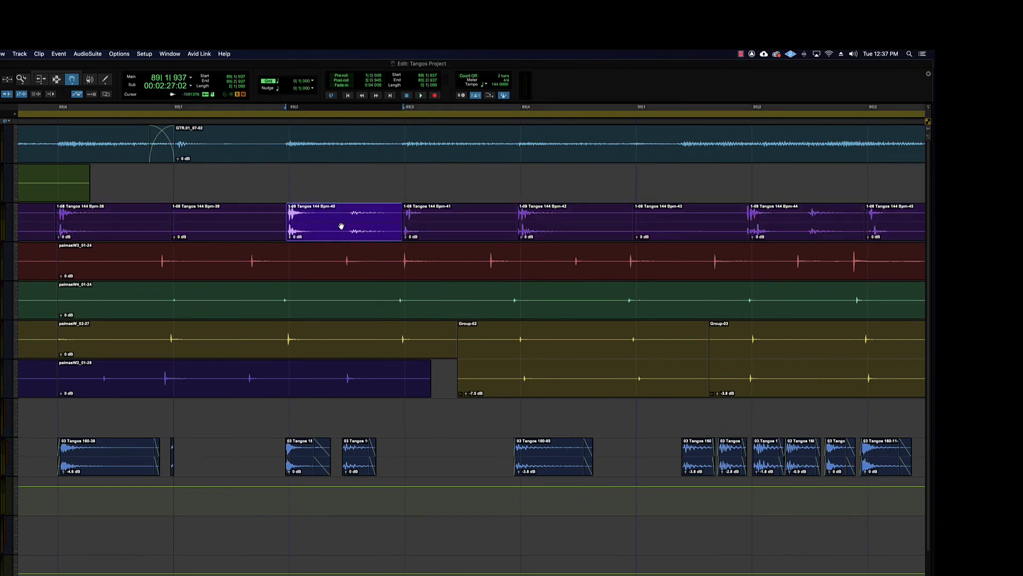
{"action": "left_click_drag", "start_coordinate": [343, 224], "coordinate": [311, 221]}
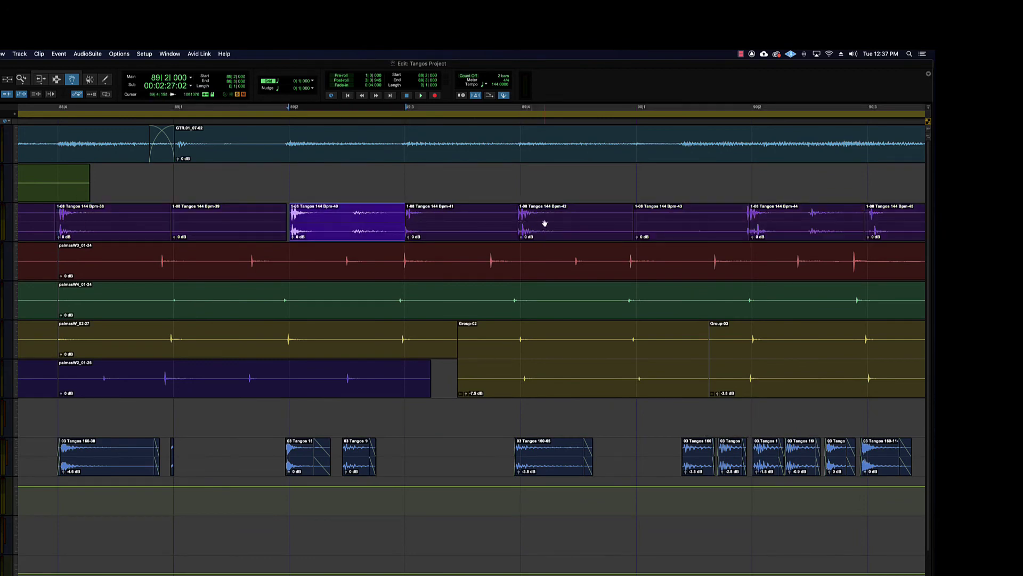
{"action": "mouse_move", "coordinate": [549, 222]}
{"action": "left_mouse_down"}
{"action": "mouse_move", "coordinate": [708, 224]}
{"action": "mouse_move", "coordinate": [549, 222]}
{"action": "left_mouse_up"}
{"action": "key", "text": "super+z"}
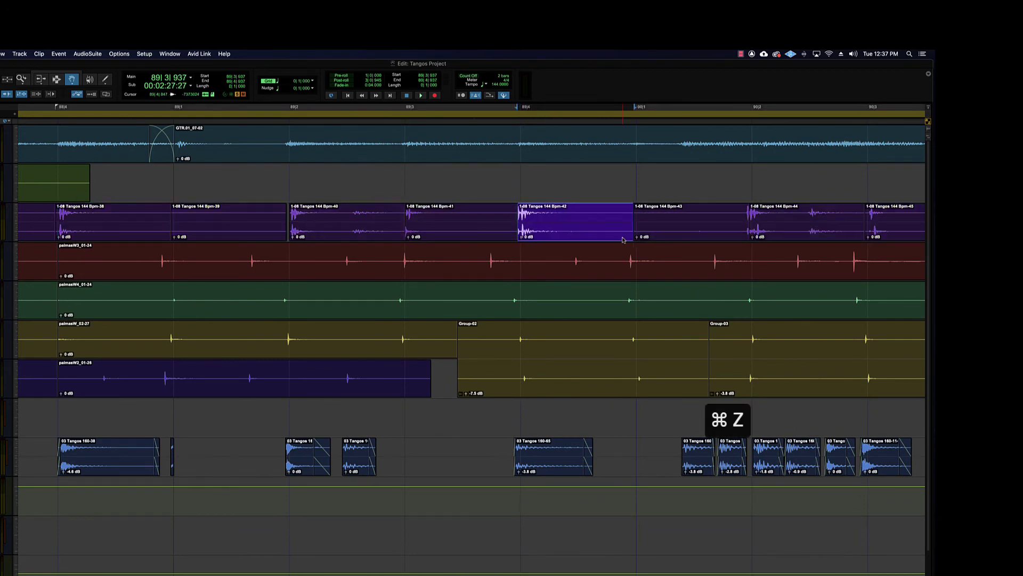
{"action": "key", "text": "super+z"}
Select the Bpm-39 through Bpm-44 slices in turn, then undo the grid separation.
{"action": "left_click", "coordinate": [224, 225]}
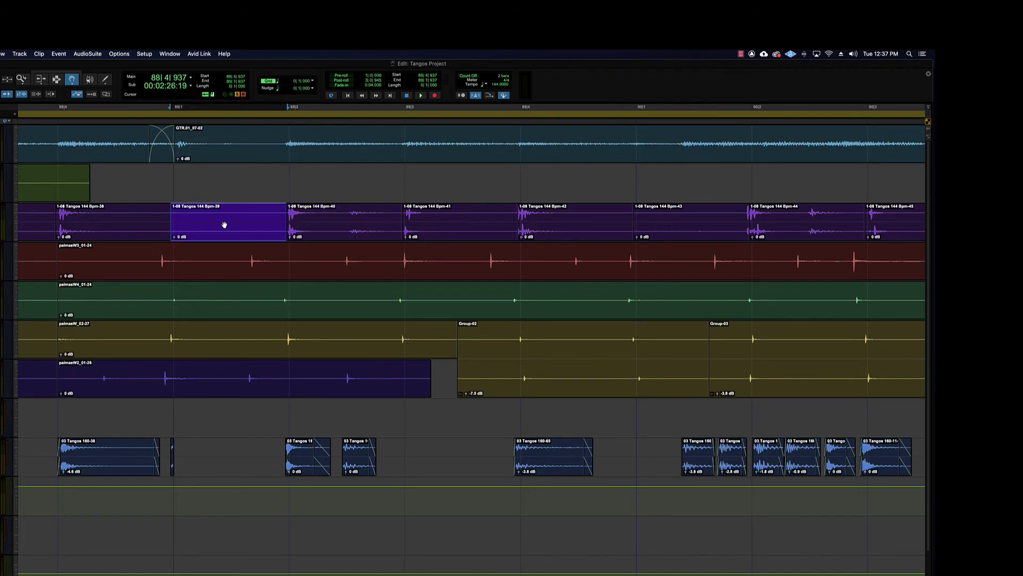
{"action": "left_click", "coordinate": [101, 204]}
{"action": "left_click", "coordinate": [357, 229]}
{"action": "left_click", "coordinate": [471, 217]}
{"action": "left_click", "coordinate": [545, 217]}
{"action": "left_click", "coordinate": [718, 217]}
{"action": "left_click", "coordinate": [763, 217]}
{"action": "left_click", "coordinate": [316, 212]}
{"action": "key", "text": "super+z"}
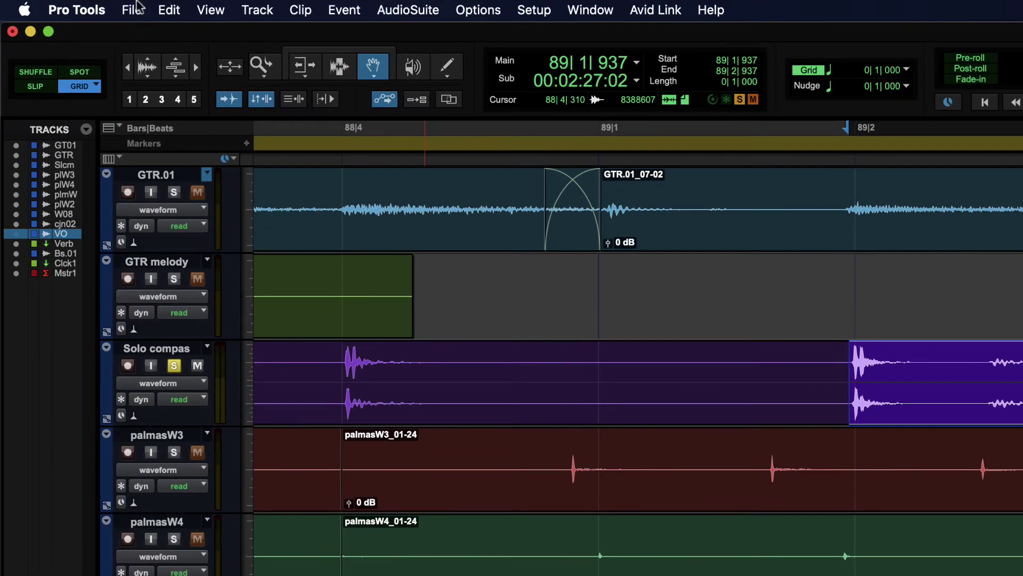
Separate the clip at transients with 5 mSec pre-separate, then undo that split.
{"action": "left_click", "coordinate": [9, 41]}
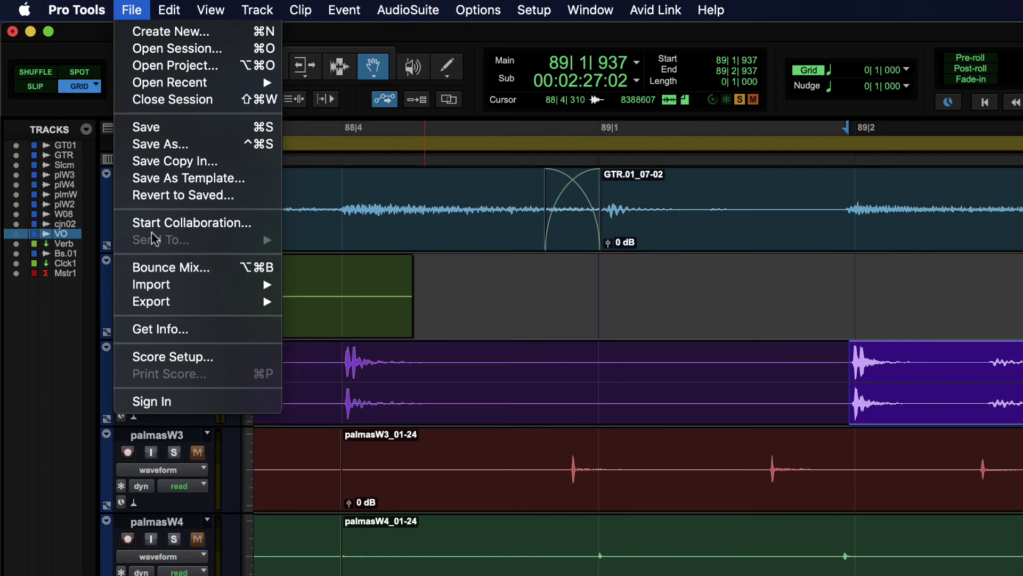
{"action": "mouse_move", "coordinate": [170, 12]}
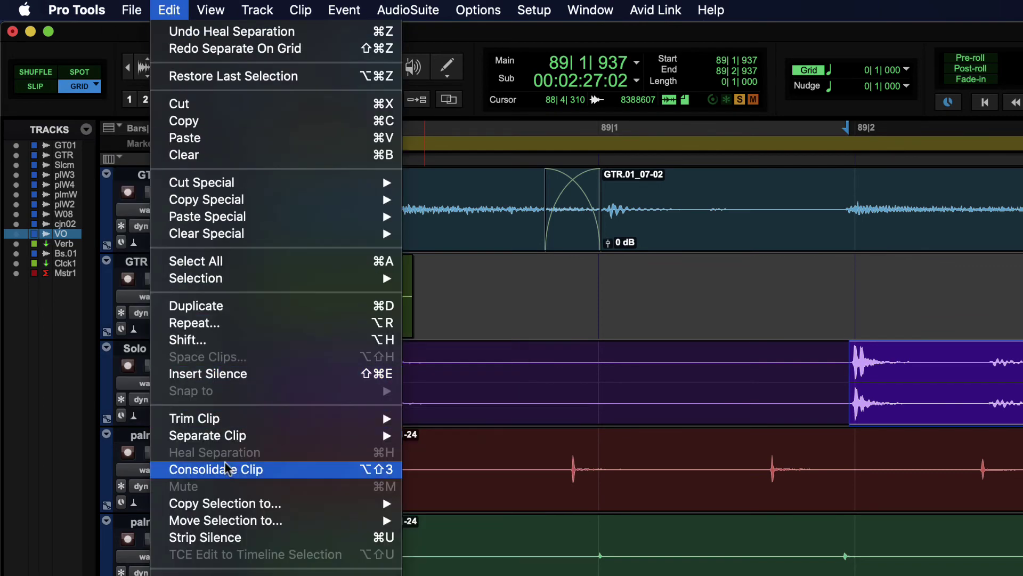
{"action": "mouse_move", "coordinate": [373, 436]}
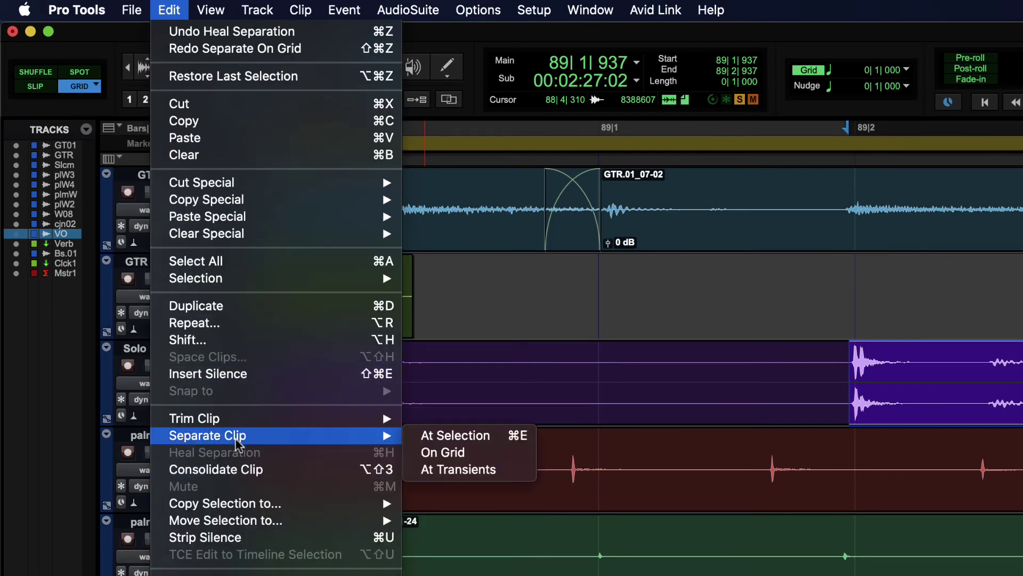
{"action": "left_click", "coordinate": [504, 471]}
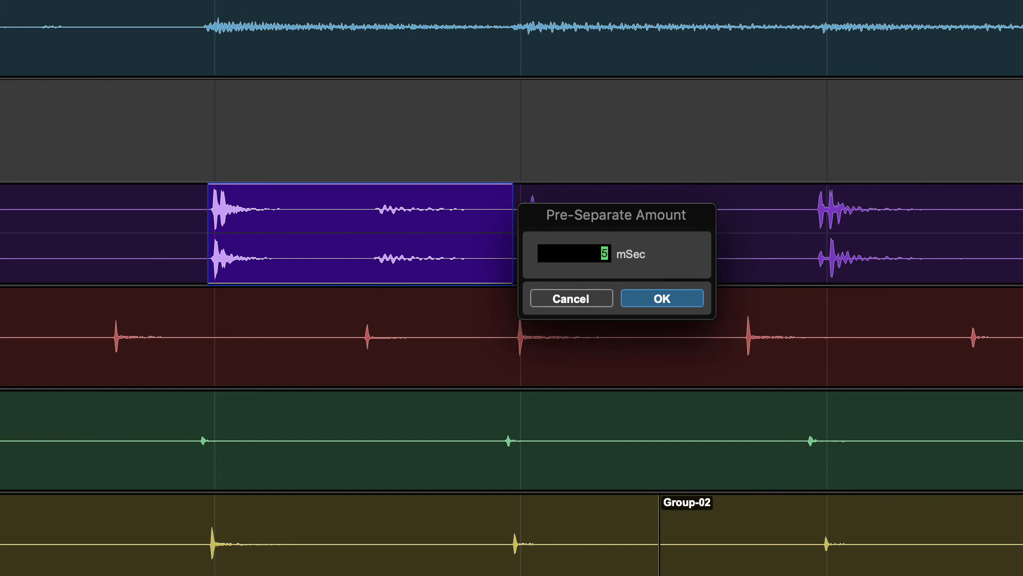
{"action": "left_click", "coordinate": [676, 299]}
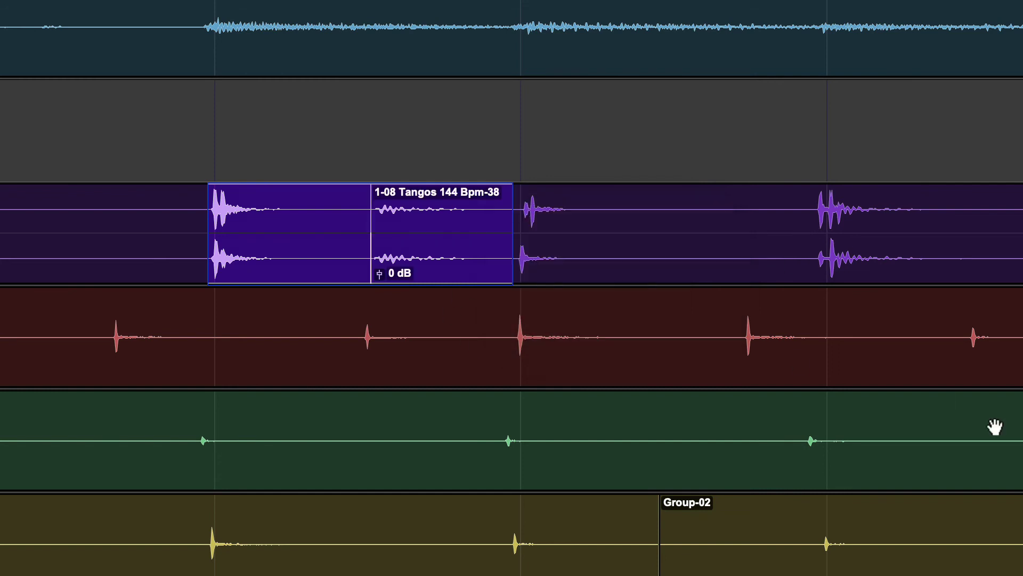
{"action": "key", "text": "super+z"}
Zoom out and split the entire Solo compas clip at every transient.
{"action": "key", "text": "super+bracketleft"}
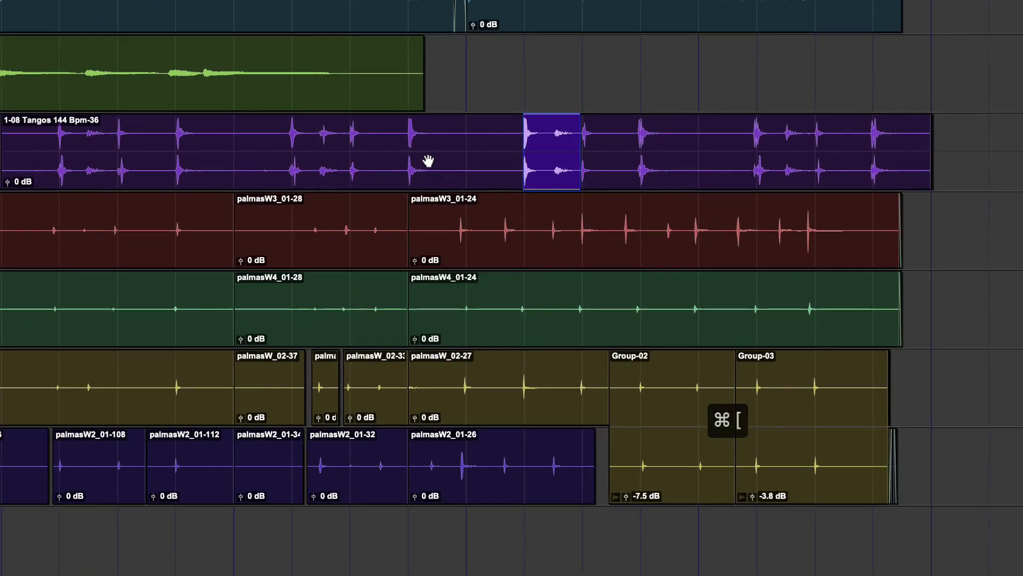
{"action": "left_click", "coordinate": [459, 193]}
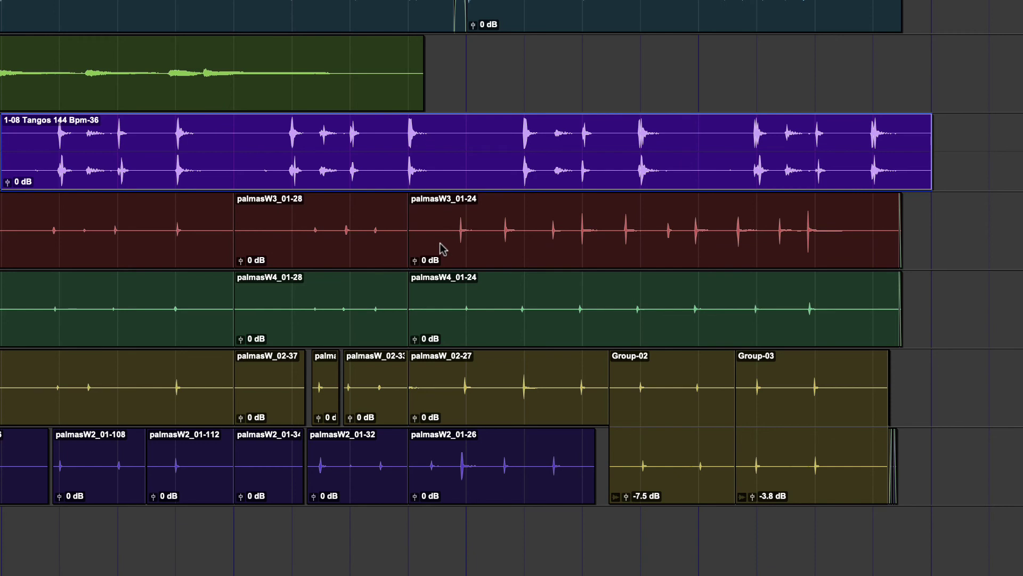
{"action": "key", "text": "b"}
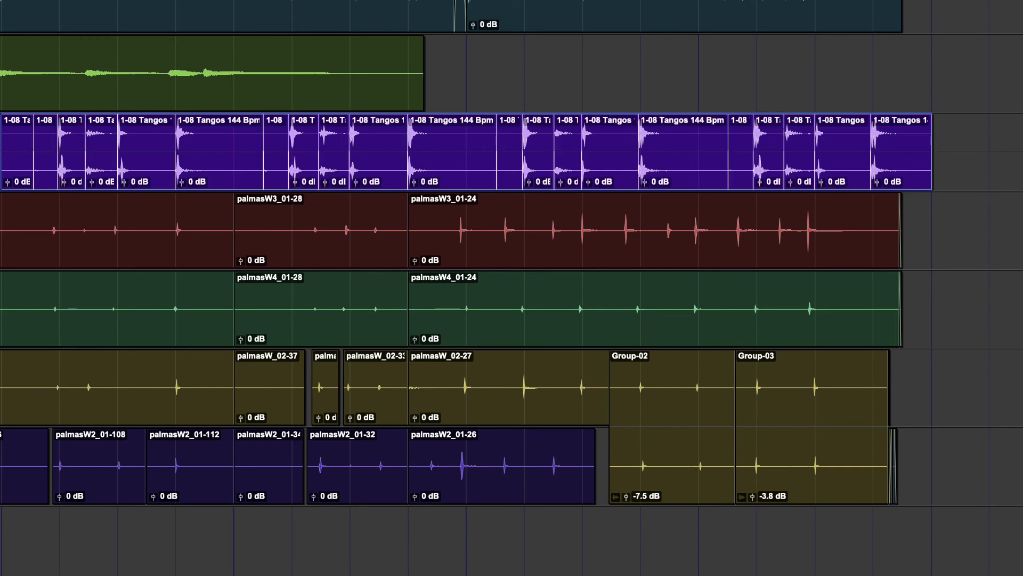
Clear the selection and step through the resulting slices one by one to check them.
{"action": "key", "text": "ctrl+3"}
{"action": "left_click", "coordinate": [64, 139]}
{"action": "key", "text": "ctrl+4"}
{"action": "left_click", "coordinate": [74, 131]}
{"action": "left_click", "coordinate": [103, 133]}
{"action": "left_click", "coordinate": [147, 132]}
{"action": "left_click", "coordinate": [191, 132]}
{"action": "left_click", "coordinate": [293, 136]}
{"action": "left_click", "coordinate": [325, 136]}
{"action": "left_click", "coordinate": [357, 136]}
{"action": "left_click", "coordinate": [418, 137]}
{"action": "left_click", "coordinate": [528, 139]}
{"action": "left_click", "coordinate": [570, 141]}
{"action": "left_click", "coordinate": [537, 141]}
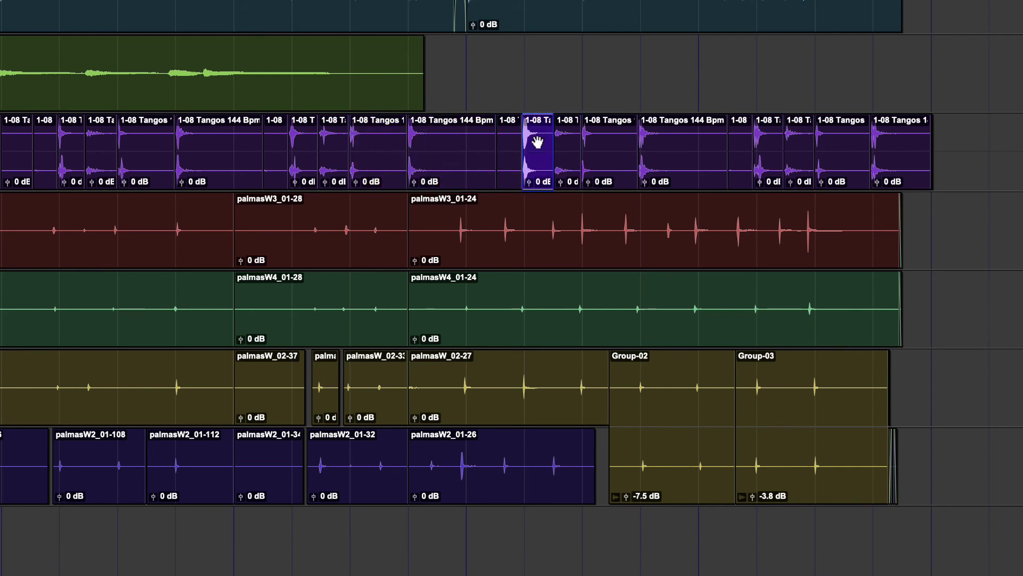
{"action": "left_click", "coordinate": [538, 141]}
{"action": "left_click", "coordinate": [362, 137]}
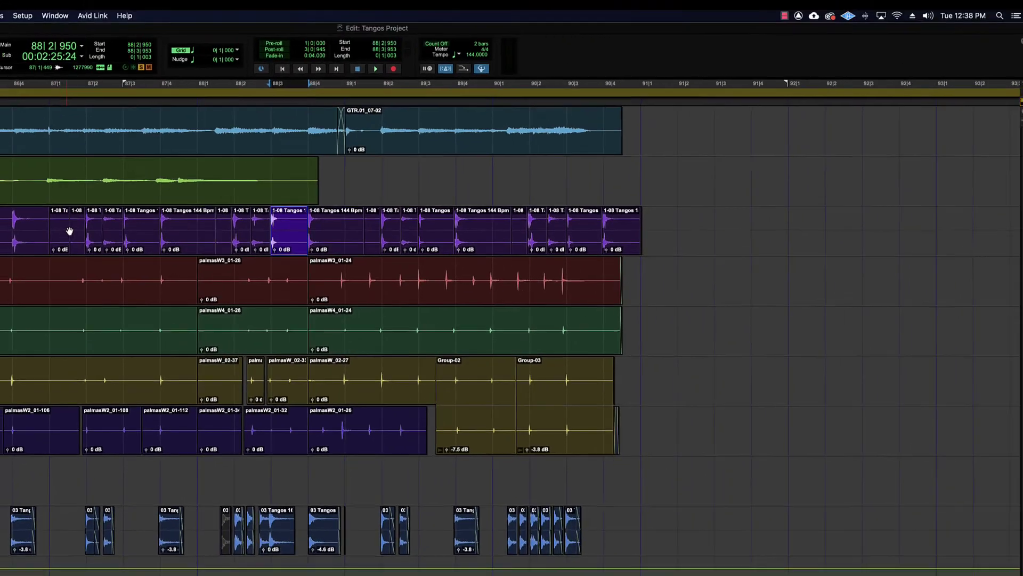
{"action": "left_click", "coordinate": [15, 155]}
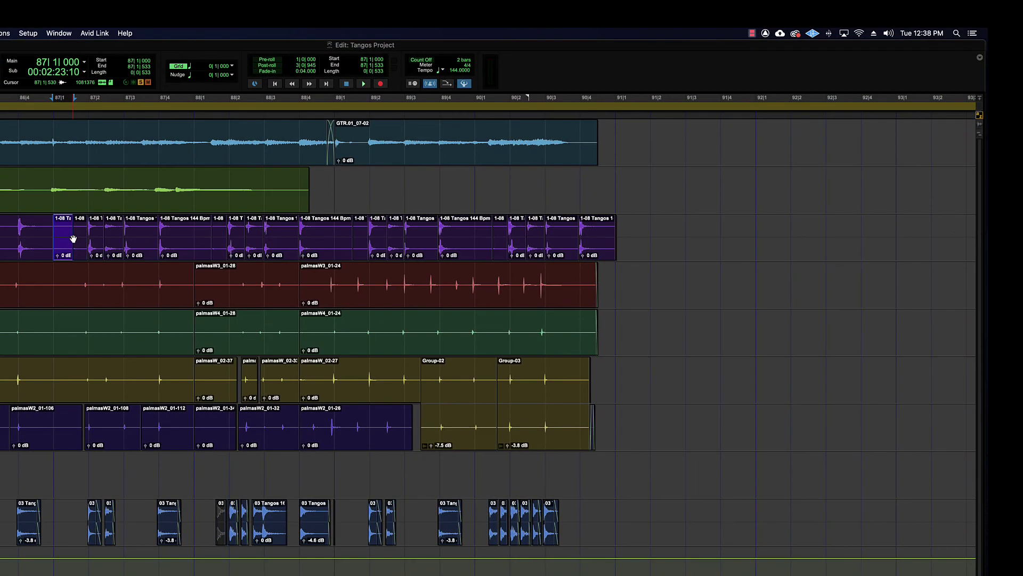
{"action": "key", "text": "super+]"}
{"action": "key", "text": "super+]"}
{"action": "key", "text": "super+]"}
{"action": "key", "text": "super+]"}
{"action": "scroll", "coordinate": [128, 251], "scroll_direction": "right", "scroll_amount": 5}
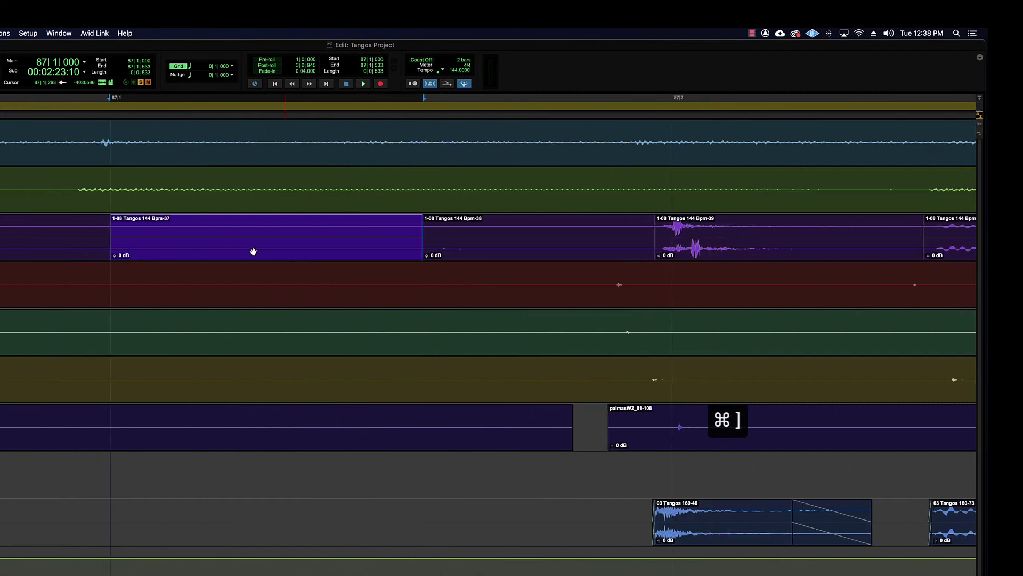
{"action": "left_click", "coordinate": [486, 244]}
{"action": "key", "text": "space"}
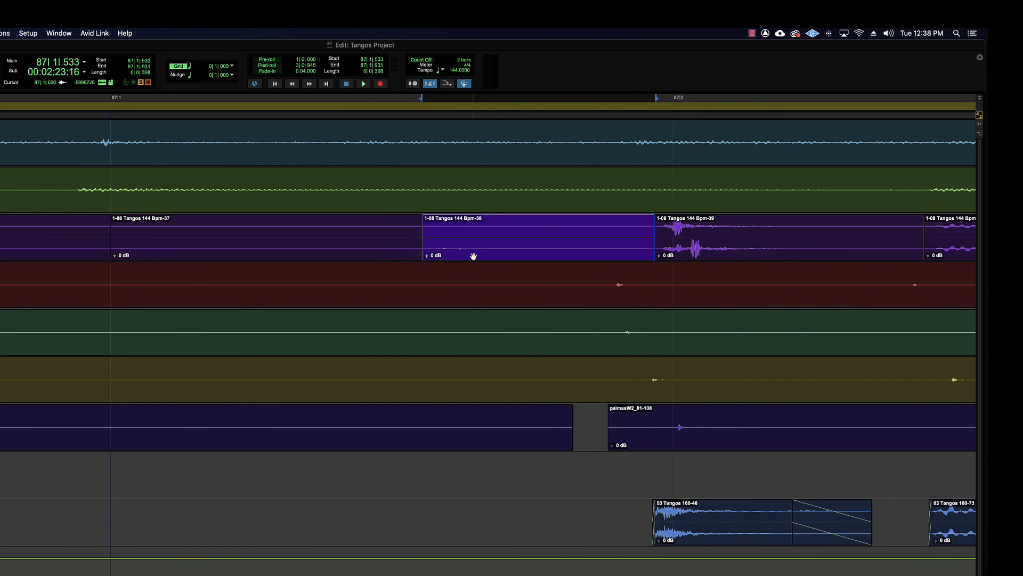
{"action": "key", "text": "space"}
{"action": "key", "text": "super+["}
{"action": "key", "text": "super+["}
{"action": "key", "text": "super+["}
{"action": "key", "text": "super+["}
{"action": "key", "text": "super+["}
{"action": "key", "text": "super+["}
{"action": "key", "text": "super+["}
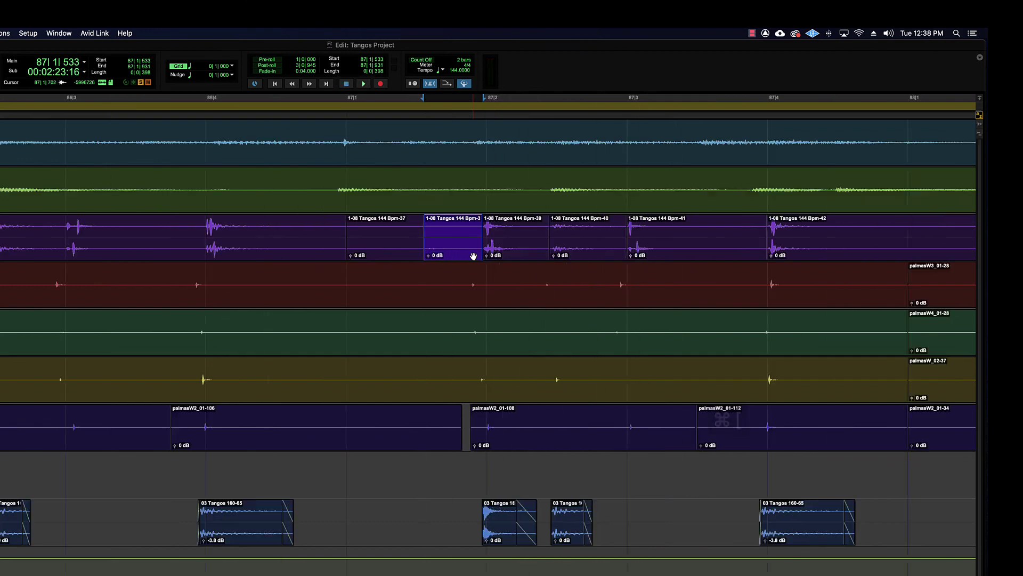
{"action": "scroll", "coordinate": [414, 246], "scroll_direction": "right", "scroll_amount": 3}
{"action": "key", "text": "super+]"}
{"action": "key", "text": "super+]"}
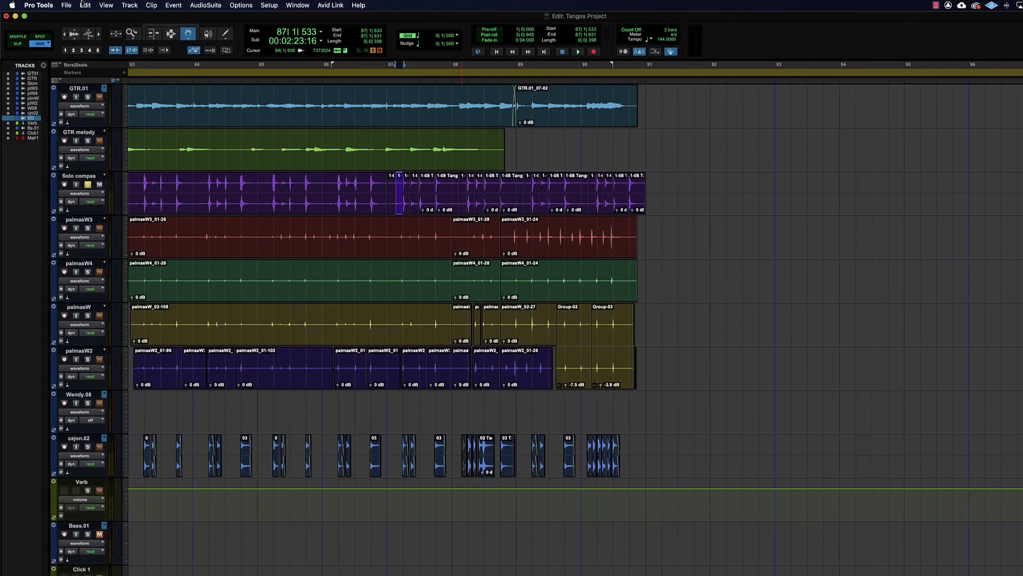
Select the Solo compas slices from the last one back to bar 87 and heal them with Cmd+H.
{"action": "left_click", "coordinate": [83, 4]}
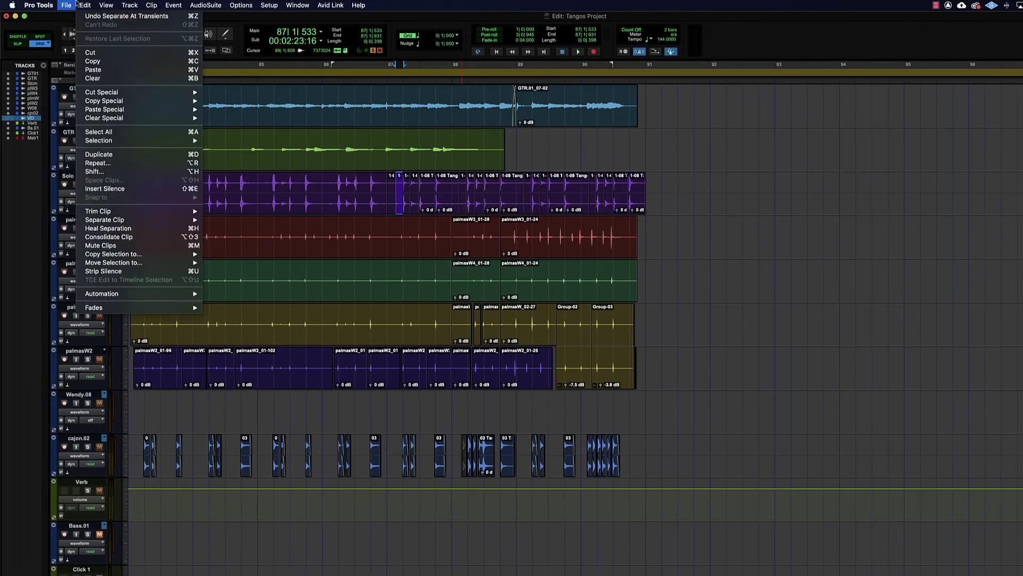
{"action": "mouse_move", "coordinate": [133, 220]}
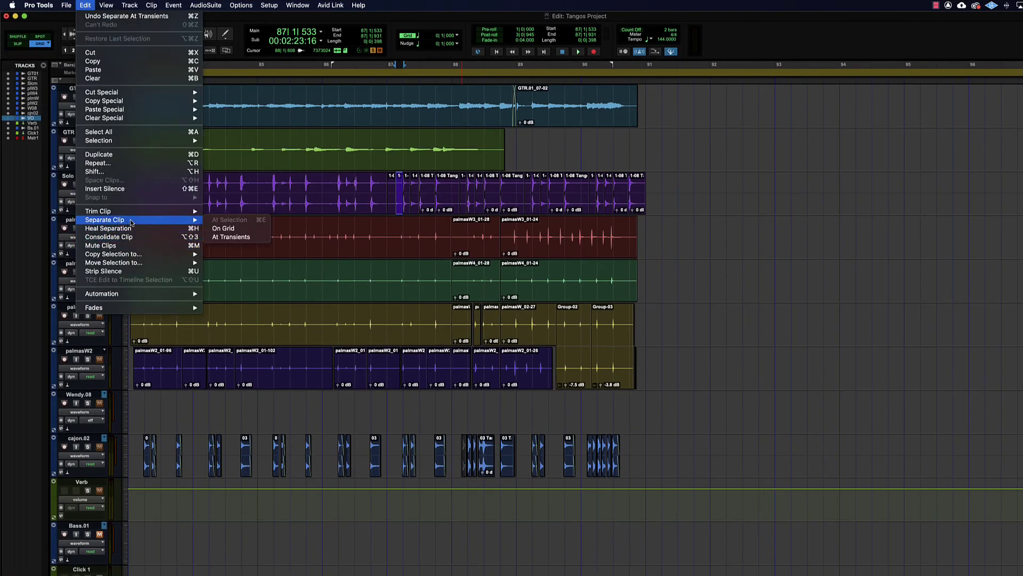
{"action": "left_click", "coordinate": [507, 209]}
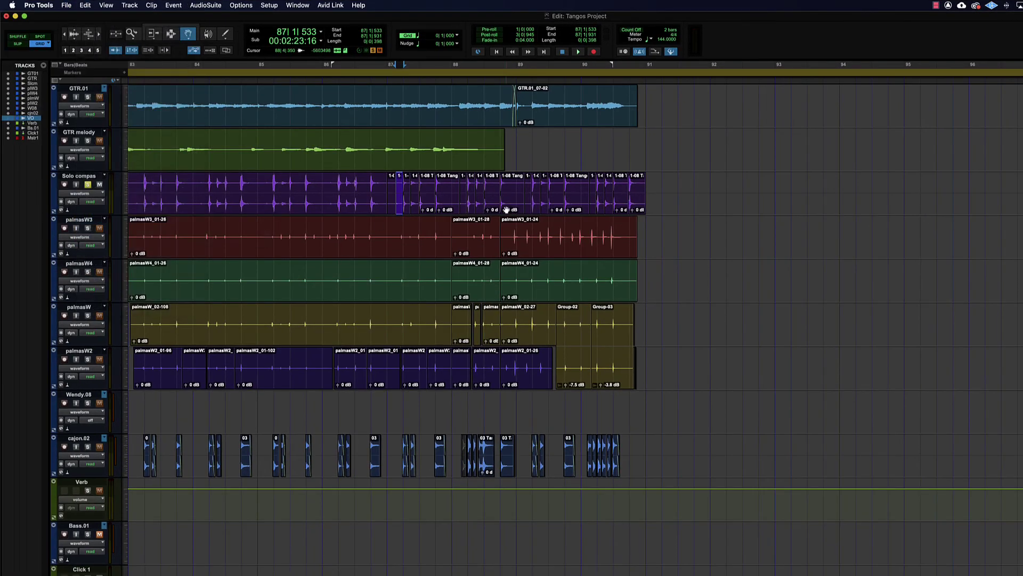
{"action": "left_click", "coordinate": [639, 192]}
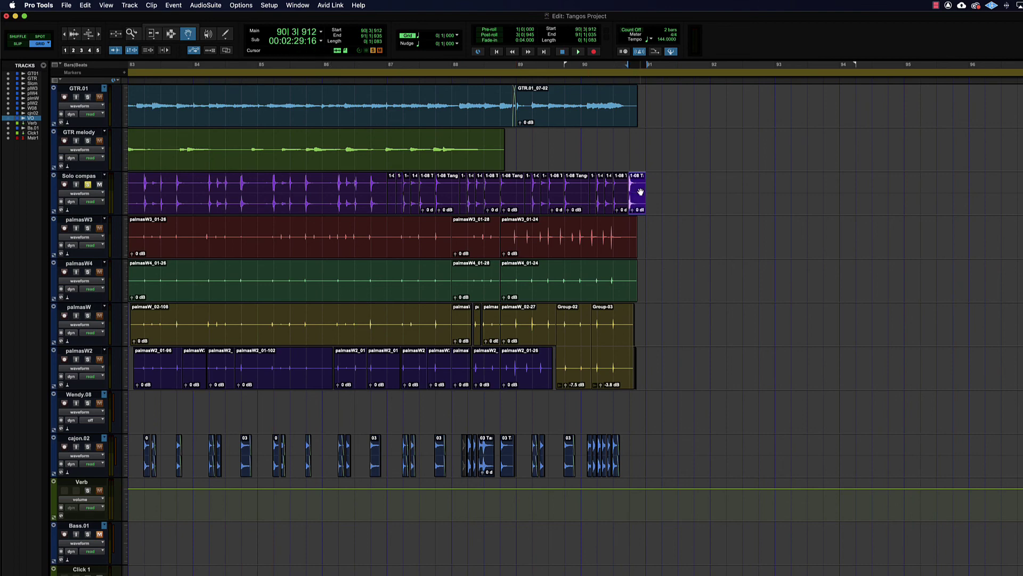
{"action": "left_click_drag", "start_coordinate": [409, 195], "coordinate": [393, 198]}
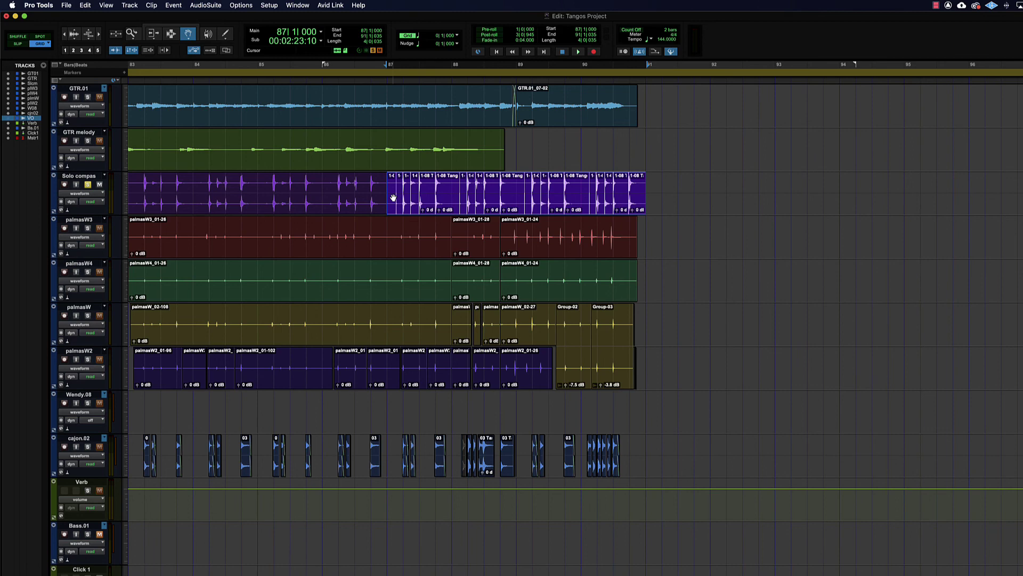
{"action": "key", "text": "super+h"}
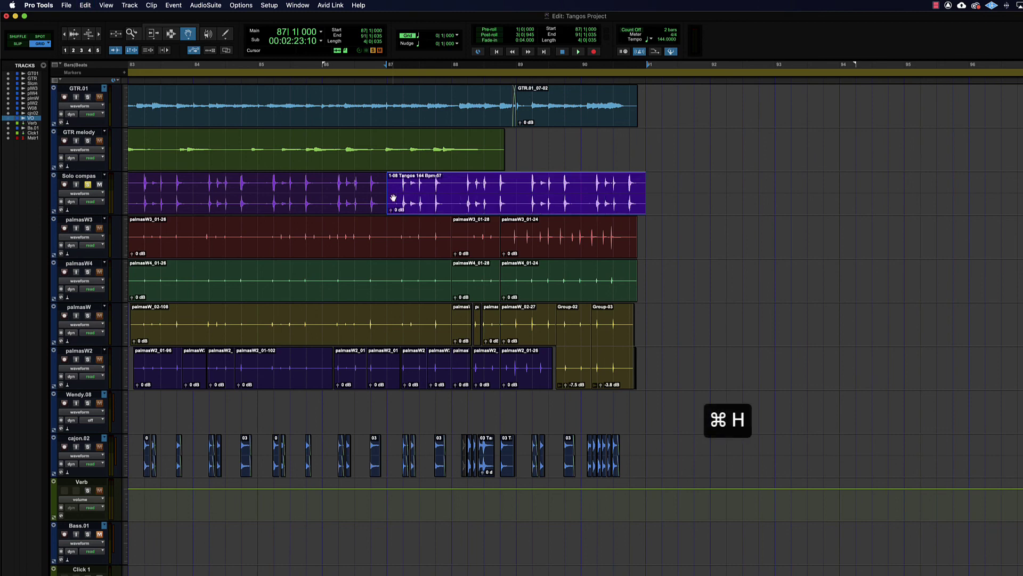
{"action": "left_click", "coordinate": [665, 192]}
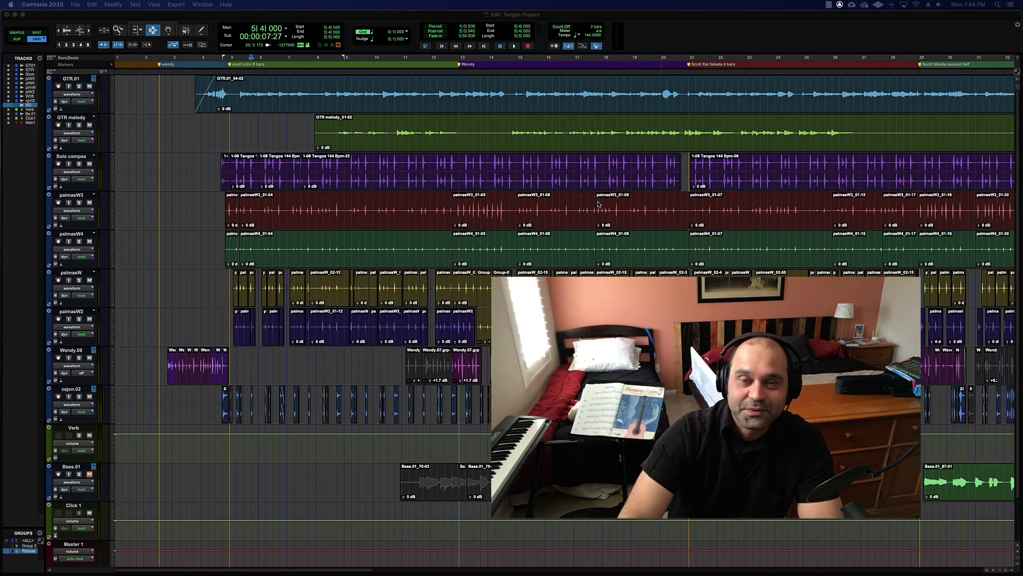